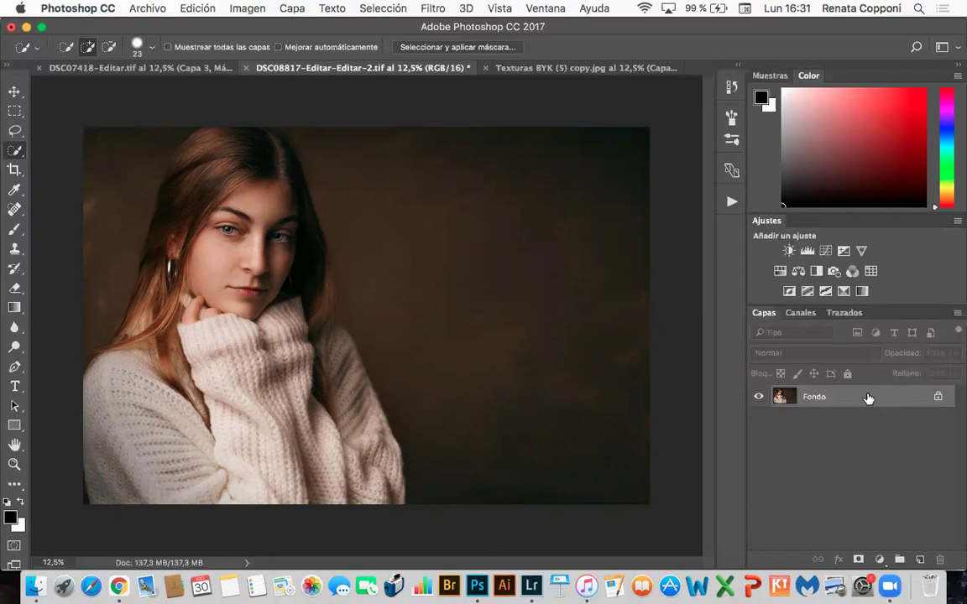
Duplicate the Fondo layer and roughly select the woman on the copy with the Quick Selection tool.
{"action": "key", "text": "j"}
{"action": "key", "text": "super+j"}
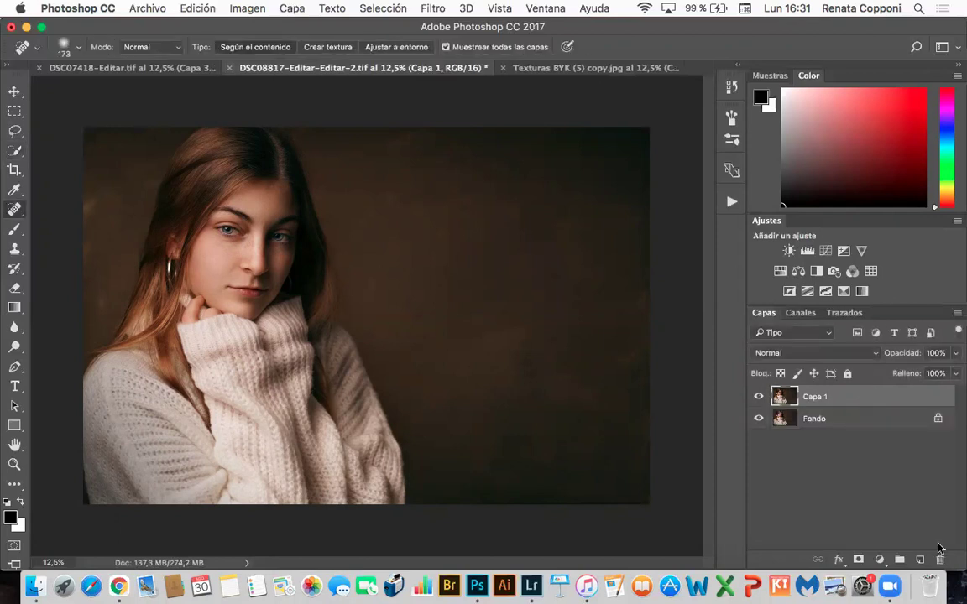
{"action": "left_click", "coordinate": [14, 150]}
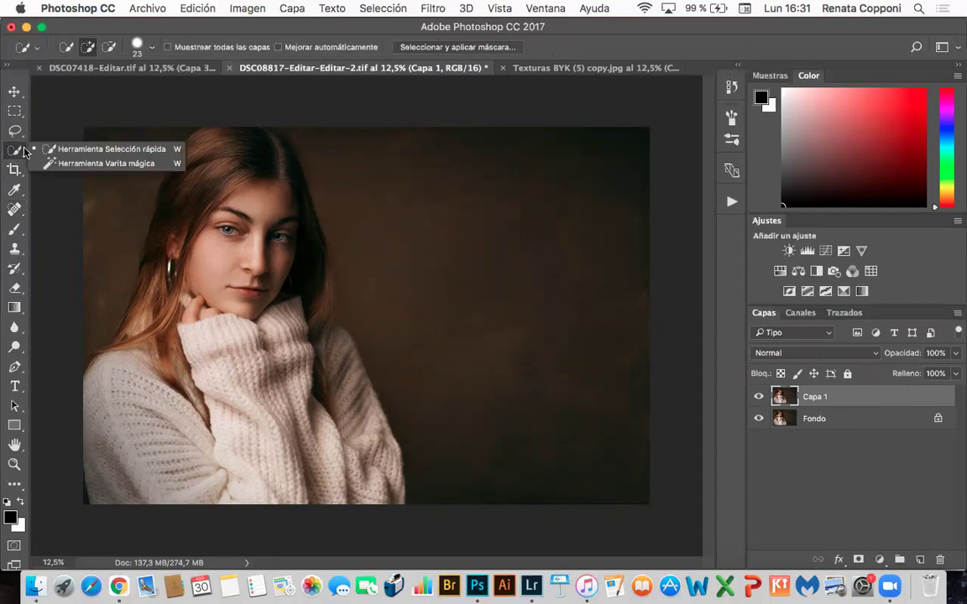
{"action": "left_click", "coordinate": [87, 151]}
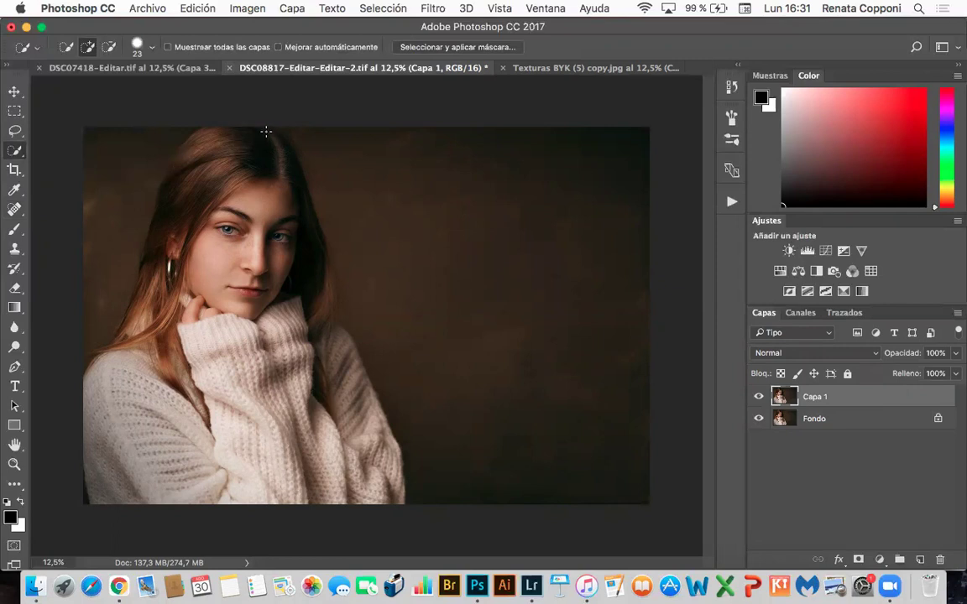
{"action": "mouse_move", "coordinate": [281, 149]}
{"action": "left_mouse_down"}
{"action": "mouse_move", "coordinate": [276, 193]}
{"action": "mouse_move", "coordinate": [307, 243]}
{"action": "mouse_move", "coordinate": [252, 264]}
{"action": "mouse_move", "coordinate": [335, 332]}
{"action": "mouse_move", "coordinate": [323, 338]}
{"action": "mouse_move", "coordinate": [331, 357]}
{"action": "mouse_move", "coordinate": [385, 439]}
{"action": "left_mouse_up"}
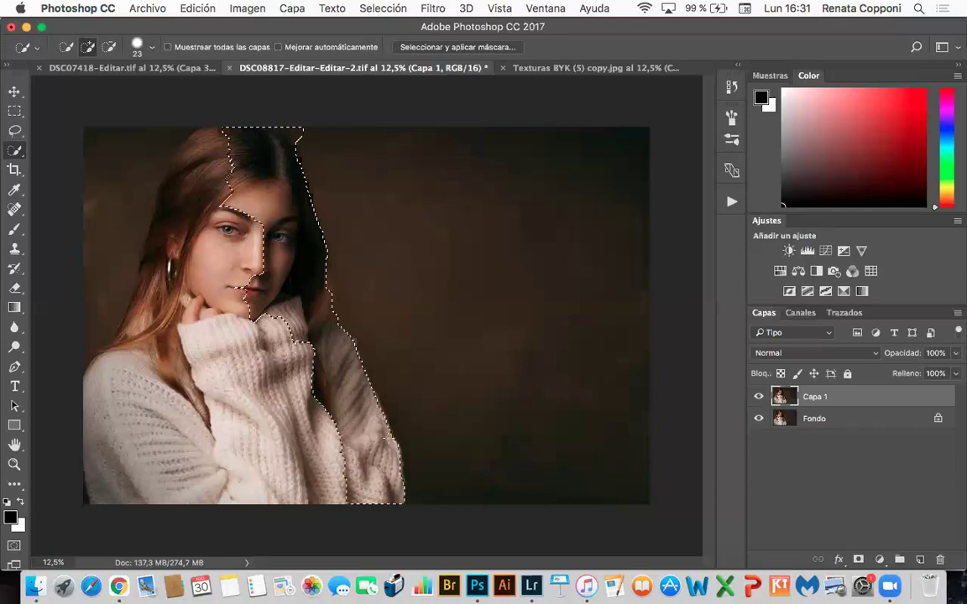
{"action": "left_click_drag", "start_coordinate": [263, 456], "coordinate": [156, 409]}
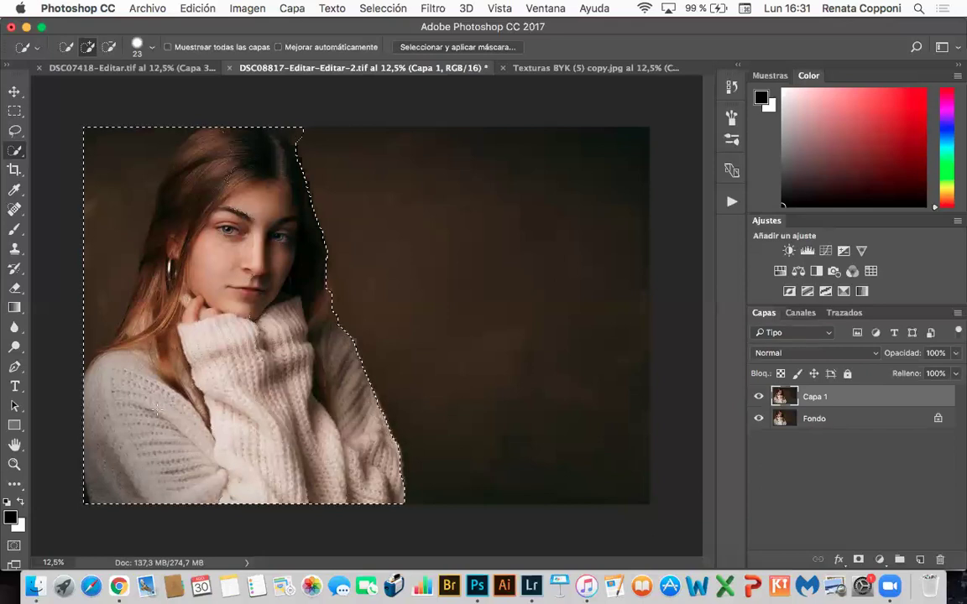
Subtract the background around the top of the woman's head from the selection.
{"action": "left_click", "coordinate": [109, 47]}
{"action": "mouse_move", "coordinate": [93, 119]}
{"action": "left_mouse_down"}
{"action": "mouse_move", "coordinate": [145, 147]}
{"action": "mouse_move", "coordinate": [115, 191]}
{"action": "mouse_move", "coordinate": [302, 133]}
{"action": "left_mouse_up"}
{"action": "key", "text": "super+plus"}
{"action": "key", "text": "super+plus"}
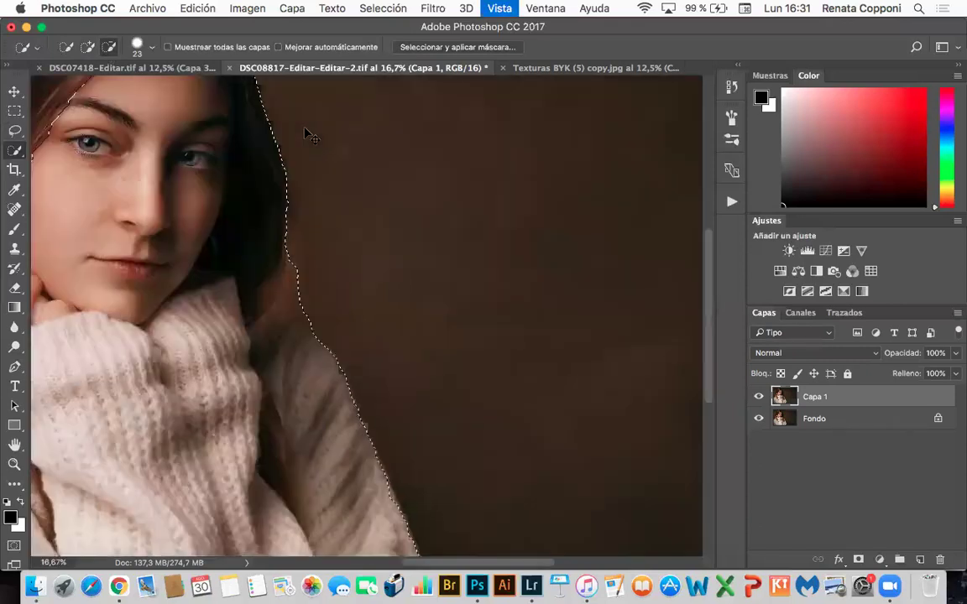
{"action": "scroll", "coordinate": [304, 207], "scroll_direction": "up", "scroll_amount": 1}
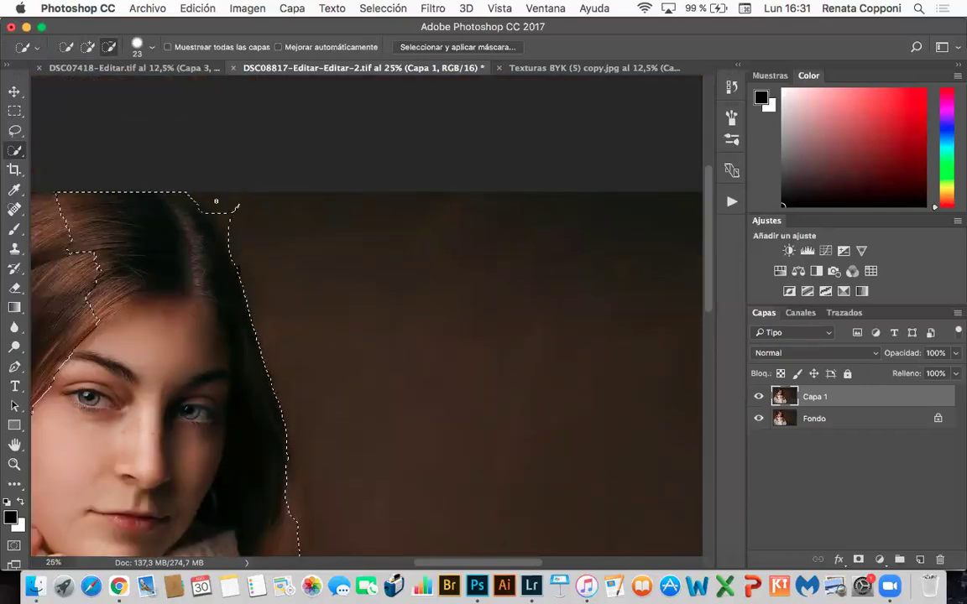
{"action": "left_click_drag", "start_coordinate": [207, 179], "coordinate": [228, 221]}
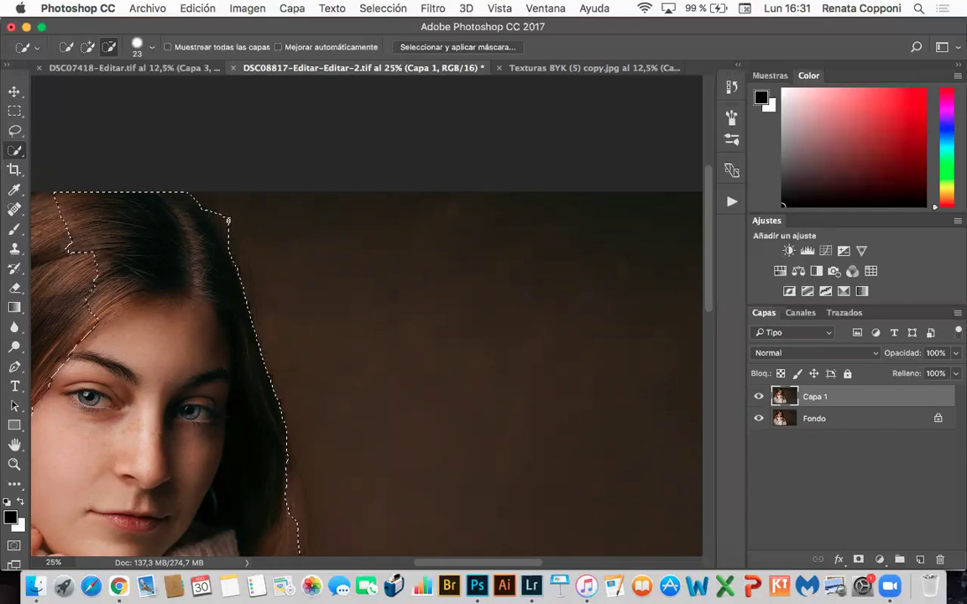
Add the missing hair edge to the selection on the right side of the woman's head.
{"action": "left_click", "coordinate": [87, 47]}
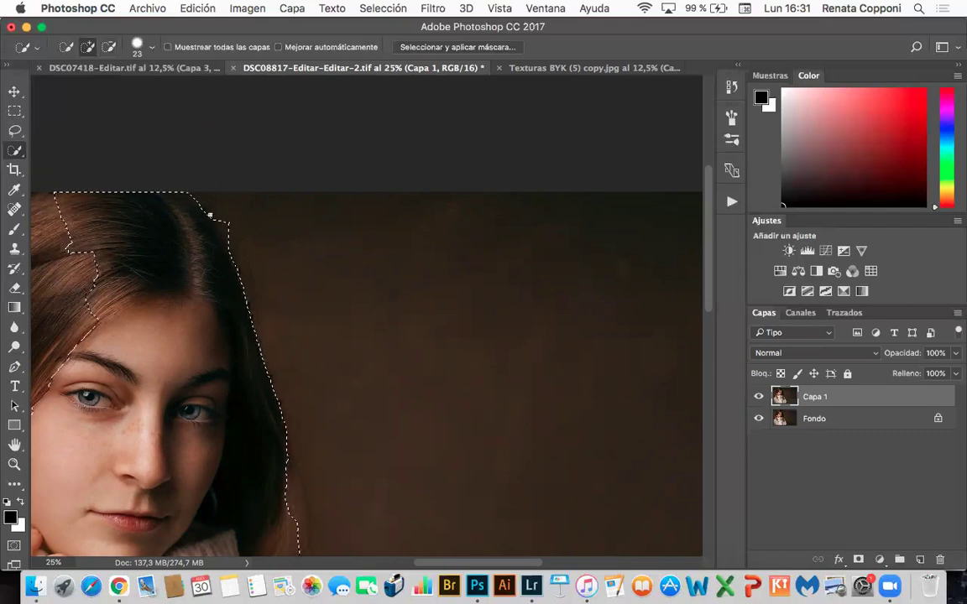
{"action": "left_click_drag", "start_coordinate": [207, 211], "coordinate": [241, 282]}
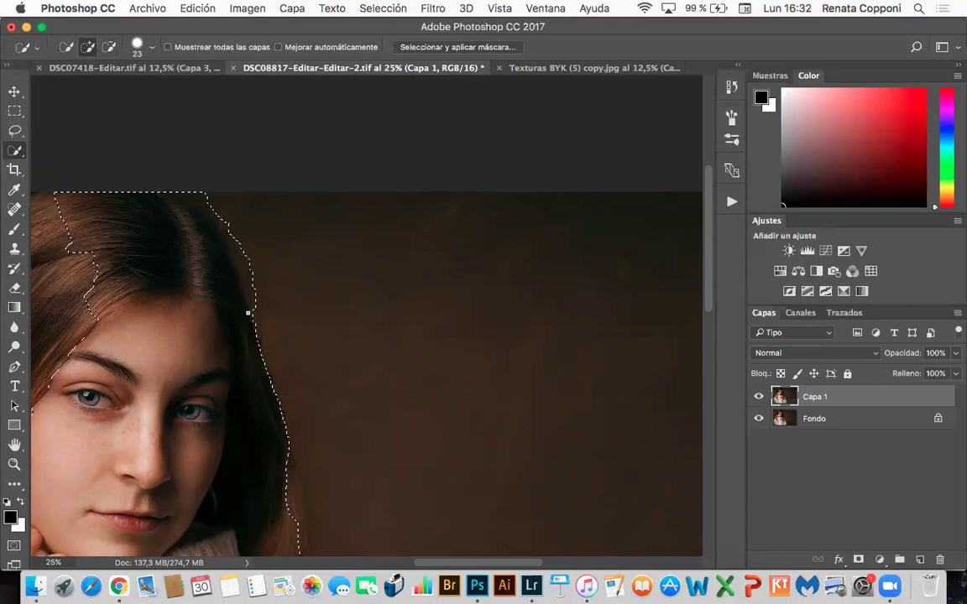
{"action": "mouse_move", "coordinate": [280, 465]}
{"action": "left_mouse_down"}
{"action": "mouse_move", "coordinate": [286, 261]}
{"action": "mouse_move", "coordinate": [274, 211]}
{"action": "mouse_move", "coordinate": [287, 257]}
{"action": "left_mouse_up"}
{"action": "scroll", "coordinate": [334, 443], "scroll_direction": "down", "scroll_amount": 5}
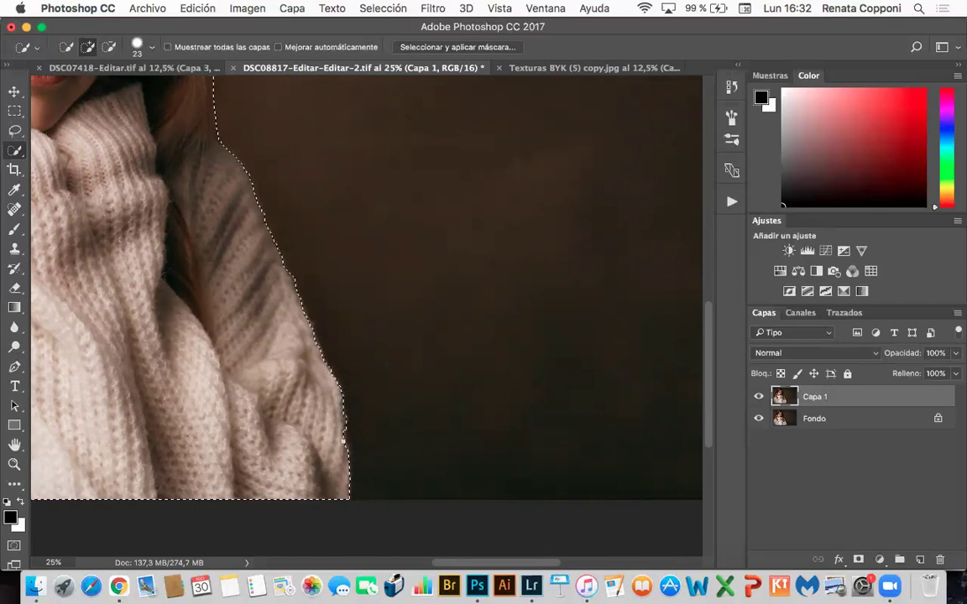
Add the crown and upper hair on the left side of the woman's head to the selection.
{"action": "scroll", "coordinate": [255, 388], "scroll_direction": "up", "scroll_amount": 20}
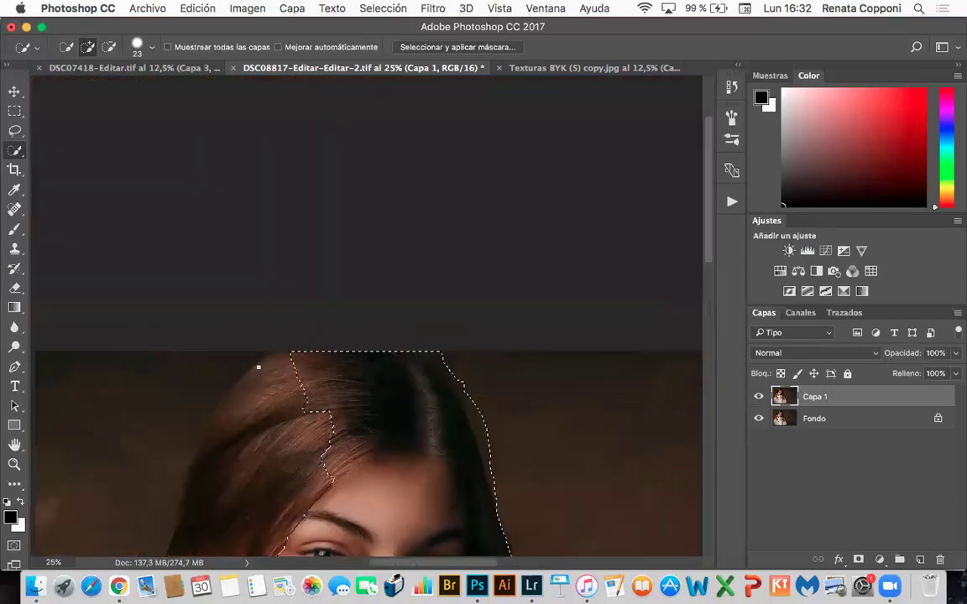
{"action": "scroll", "coordinate": [259, 366], "scroll_direction": "down", "scroll_amount": 5}
{"action": "left_click_drag", "start_coordinate": [259, 367], "coordinate": [279, 367]}
{"action": "mouse_move", "coordinate": [262, 332]}
{"action": "left_mouse_down"}
{"action": "mouse_move", "coordinate": [231, 283]}
{"action": "mouse_move", "coordinate": [199, 297]}
{"action": "mouse_move", "coordinate": [148, 395]}
{"action": "mouse_move", "coordinate": [173, 324]}
{"action": "left_mouse_up"}
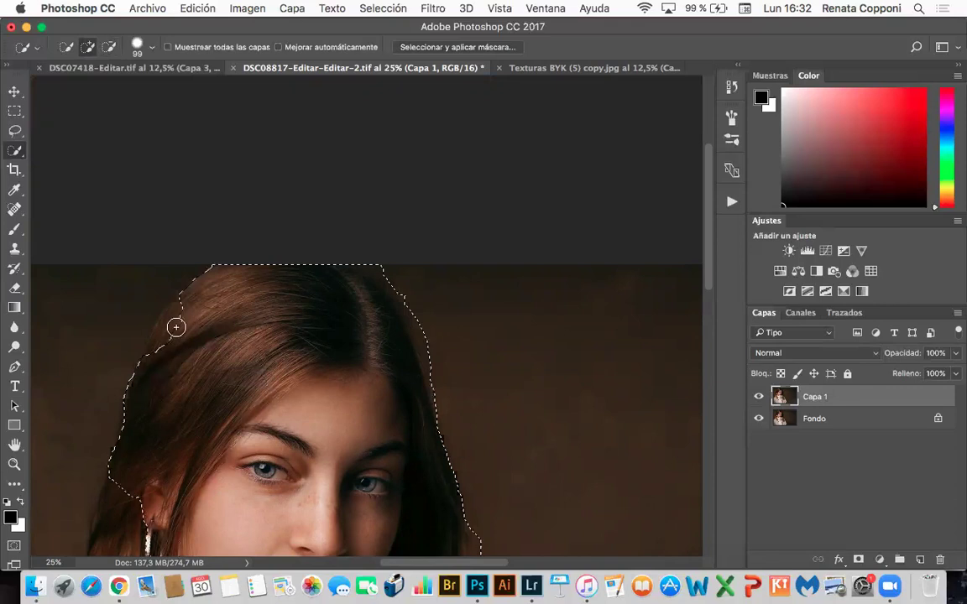
Add the long hair around the earring to the selection and subtract the background that spills in beside it.
{"action": "scroll", "coordinate": [214, 438], "scroll_direction": "down", "scroll_amount": 3}
{"action": "scroll", "coordinate": [214, 439], "scroll_direction": "left", "scroll_amount": 2}
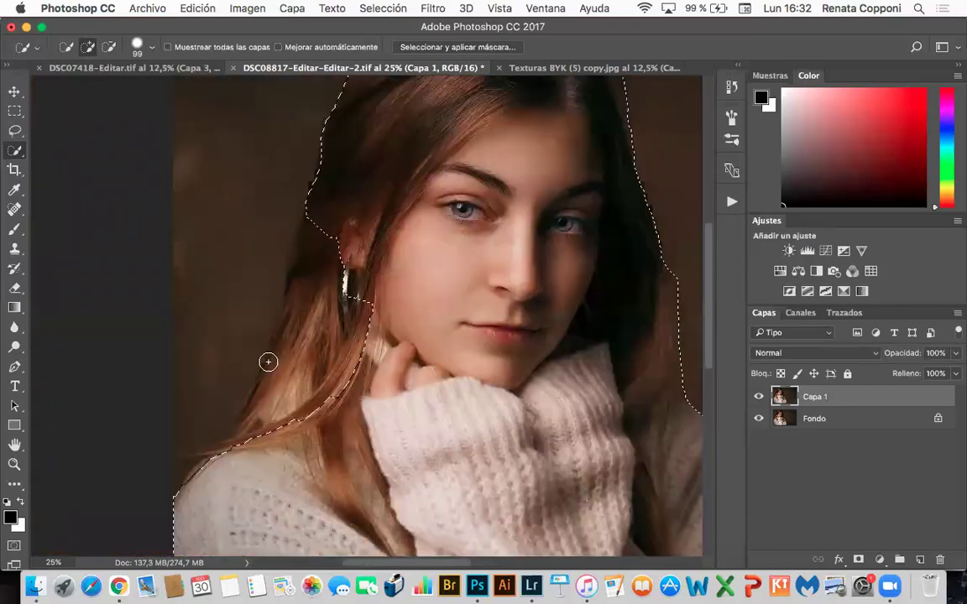
{"action": "left_click", "coordinate": [296, 359], "text": "ctrl+alt"}
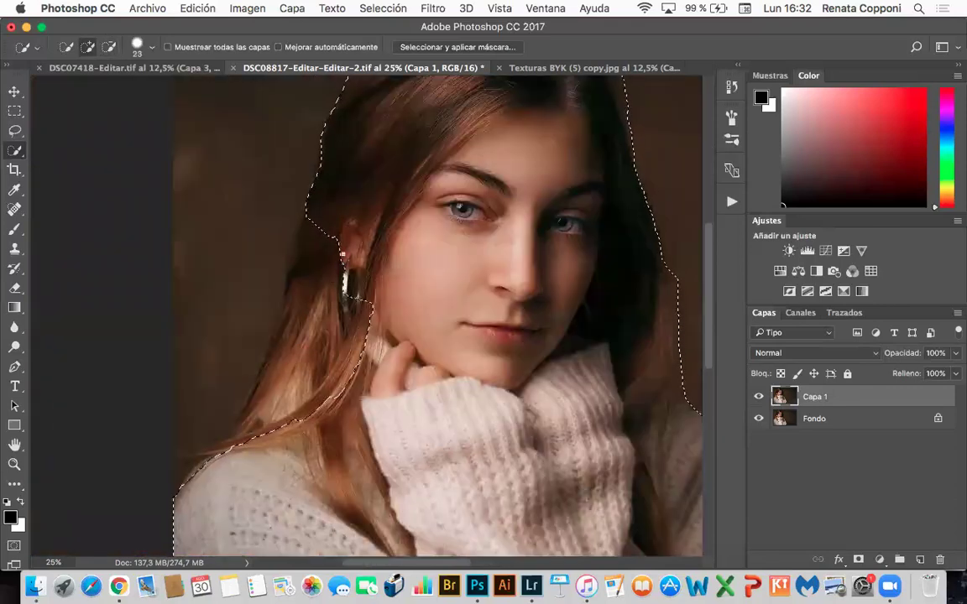
{"action": "left_click", "coordinate": [344, 266], "text": "ctrl+alt"}
{"action": "mouse_move", "coordinate": [339, 248]}
{"action": "left_mouse_down"}
{"action": "mouse_move", "coordinate": [313, 264]}
{"action": "mouse_move", "coordinate": [239, 430]}
{"action": "mouse_move", "coordinate": [187, 388]}
{"action": "left_mouse_up"}
{"action": "left_click", "coordinate": [110, 48]}
{"action": "mouse_move", "coordinate": [183, 250]}
{"action": "left_mouse_down"}
{"action": "mouse_move", "coordinate": [219, 265]}
{"action": "mouse_move", "coordinate": [197, 330]}
{"action": "mouse_move", "coordinate": [191, 394]}
{"action": "mouse_move", "coordinate": [167, 288]}
{"action": "left_mouse_up"}
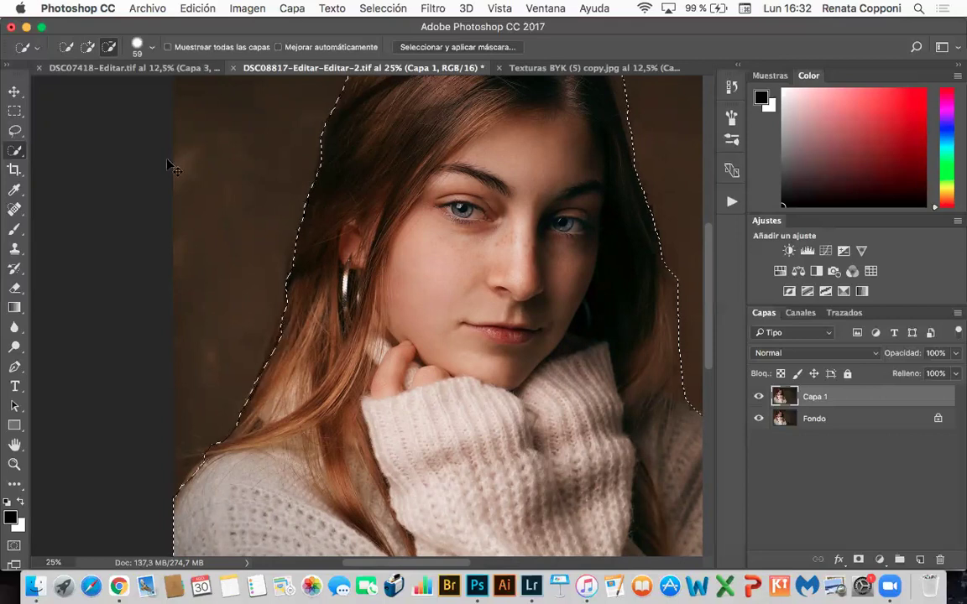
Refine the selection along the outer hair edge beside the earring by adding the missed strands.
{"action": "key", "text": "super+plus"}
{"action": "left_click", "coordinate": [88, 47]}
{"action": "mouse_move", "coordinate": [212, 205]}
{"action": "left_mouse_down"}
{"action": "mouse_move", "coordinate": [203, 212]}
{"action": "mouse_move", "coordinate": [184, 337]}
{"action": "mouse_move", "coordinate": [172, 352]}
{"action": "left_mouse_up"}
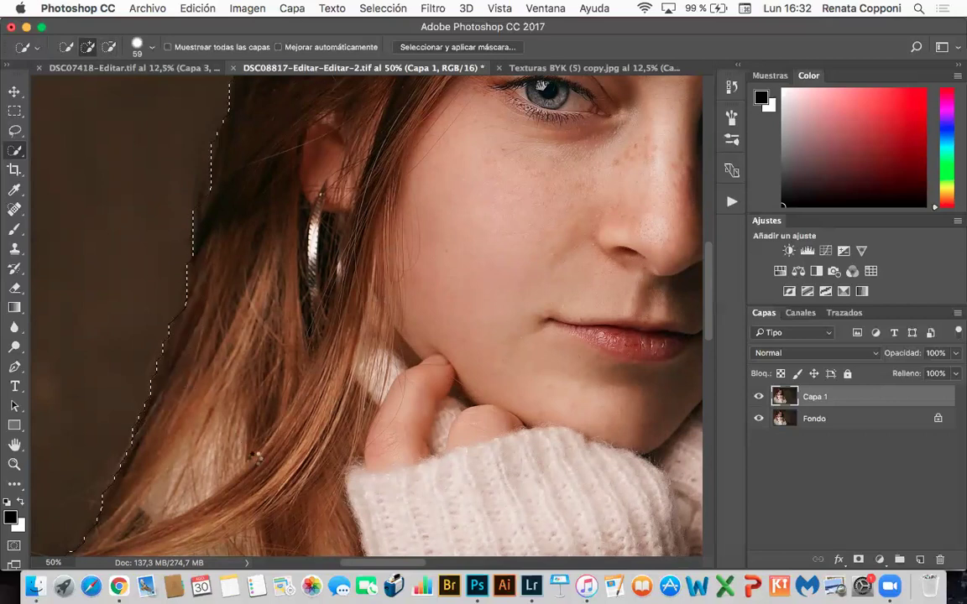
Add the loose strands over the shoulder and the adjacent hair edge to the selection, subtracting the excess background above the shoulder.
{"action": "scroll", "coordinate": [231, 410], "scroll_direction": "down", "scroll_amount": 5}
{"action": "scroll", "coordinate": [231, 410], "scroll_direction": "left", "scroll_amount": 3}
{"action": "left_click_drag", "start_coordinate": [162, 428], "coordinate": [162, 442]}
{"action": "key", "text": "bracketleft"}
{"action": "key", "text": "bracketleft"}
{"action": "key", "text": "bracketleft"}
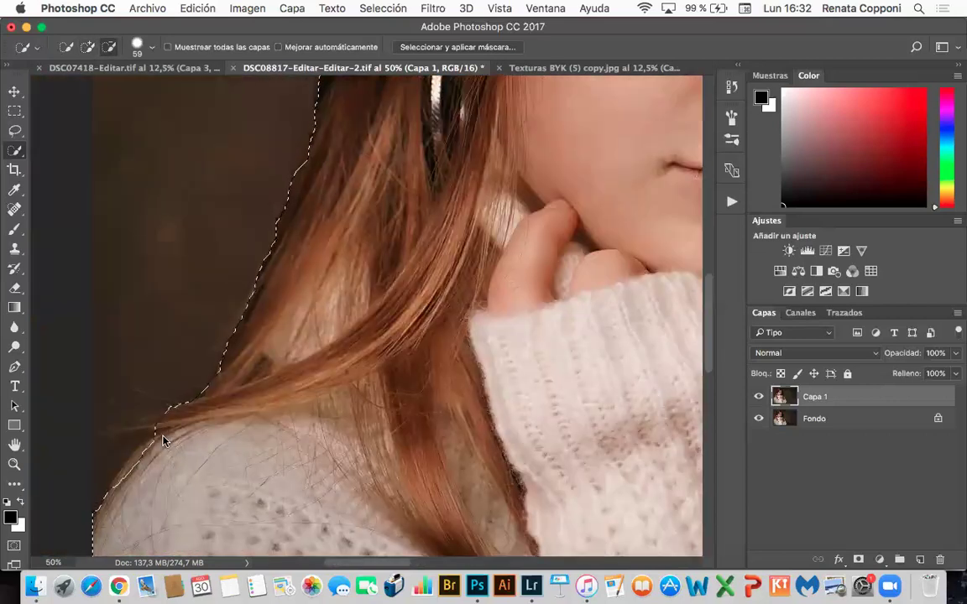
{"action": "left_click", "coordinate": [137, 432]}
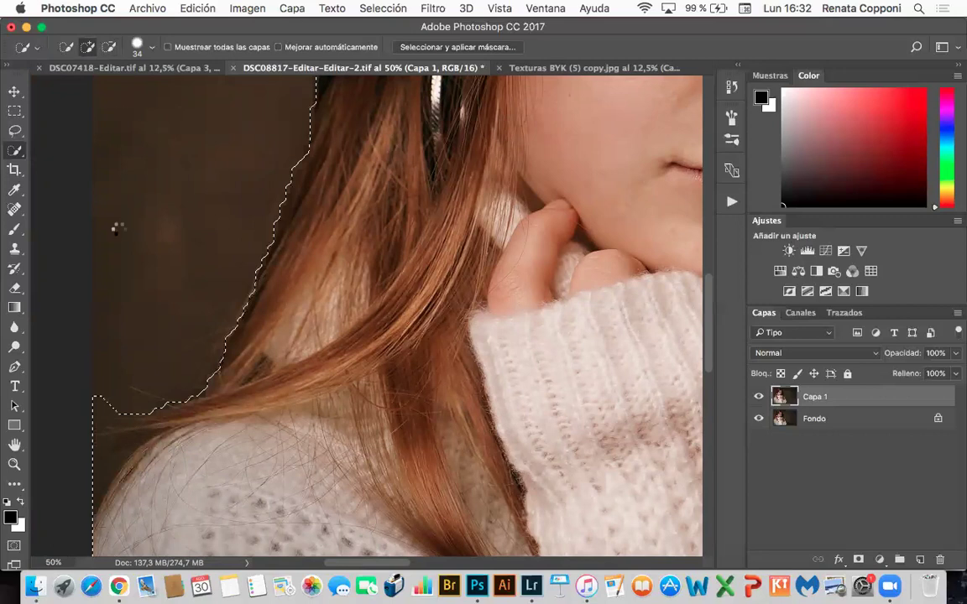
{"action": "left_click_drag", "start_coordinate": [93, 352], "coordinate": [98, 400]}
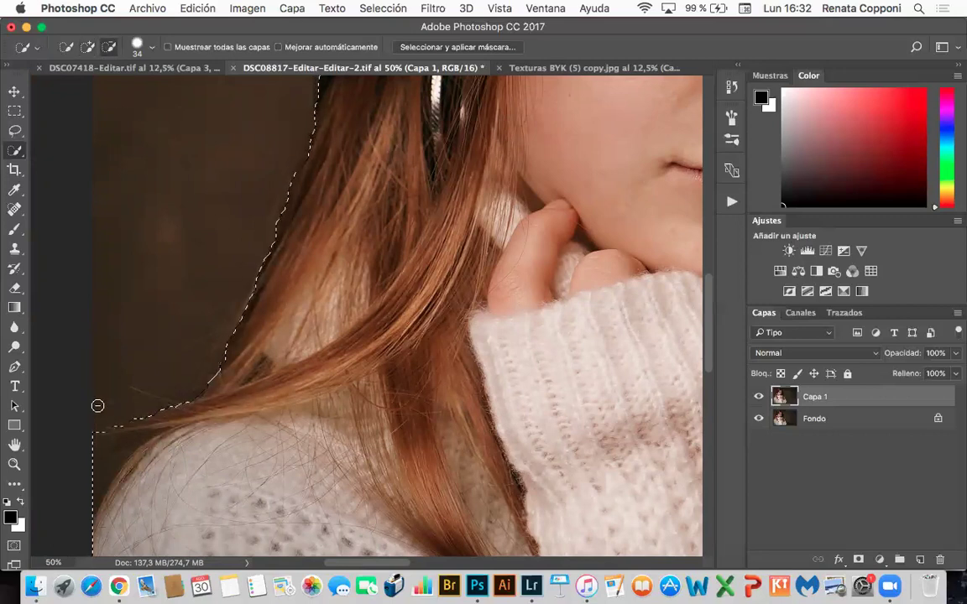
{"action": "key", "text": "alt"}
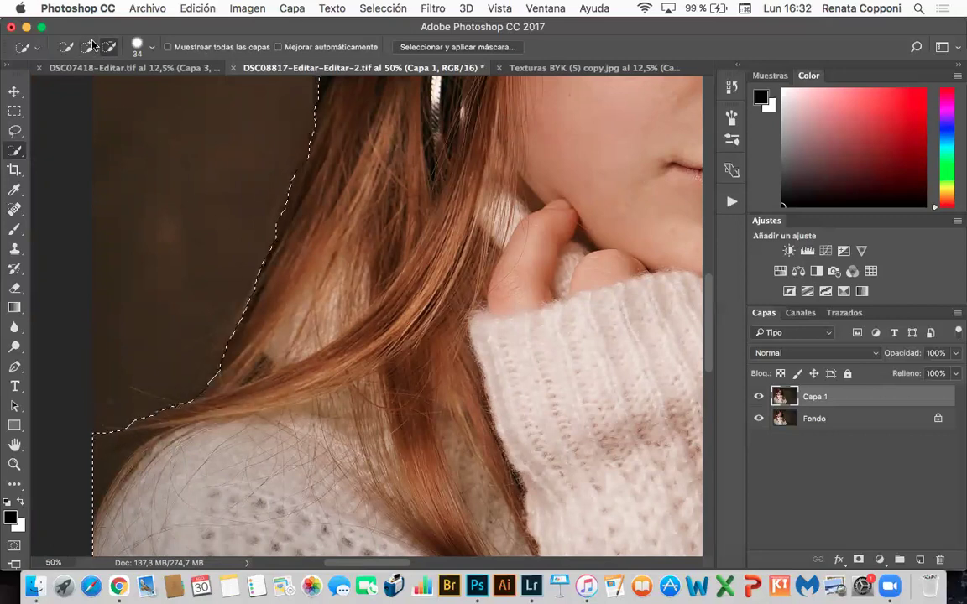
{"action": "left_click_drag", "start_coordinate": [192, 320], "coordinate": [214, 362]}
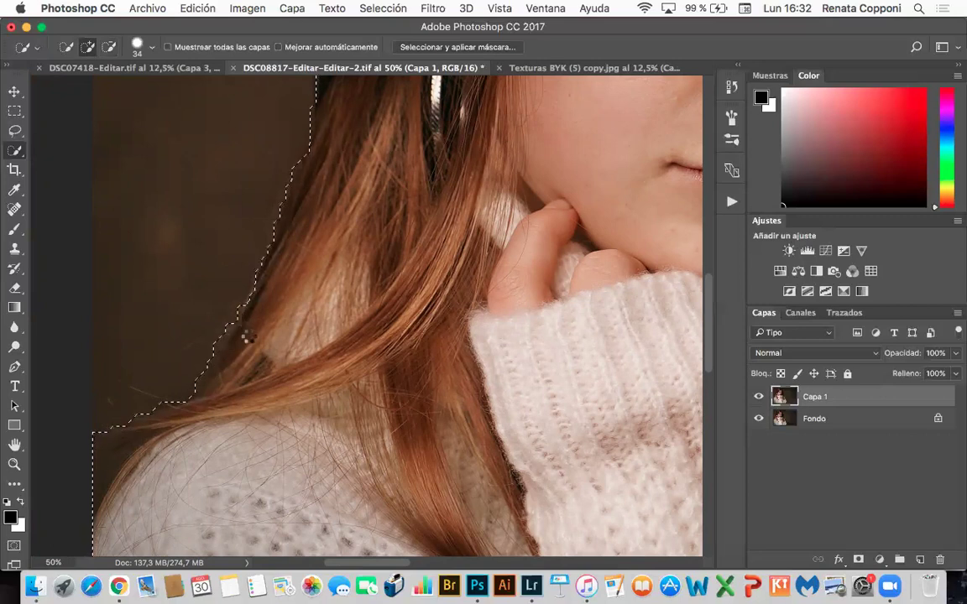
Copy the selected woman onto a new layer.
{"action": "key", "text": "super+h"}
{"action": "key", "text": "super+minus"}
{"action": "key", "text": "super+minus"}
{"action": "key", "text": "super+minus"}
{"action": "key", "text": "super+minus"}
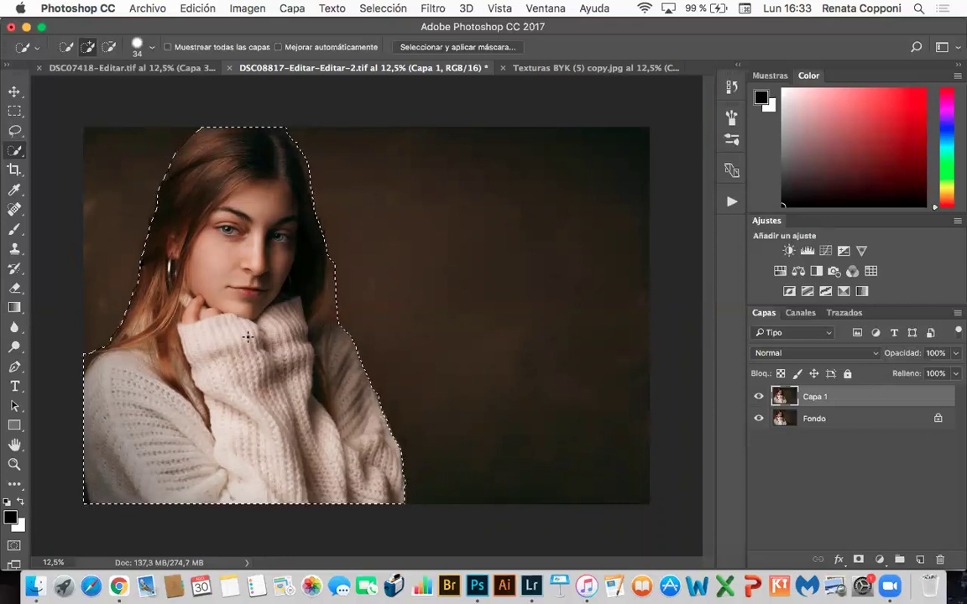
{"action": "key", "text": "super+j"}
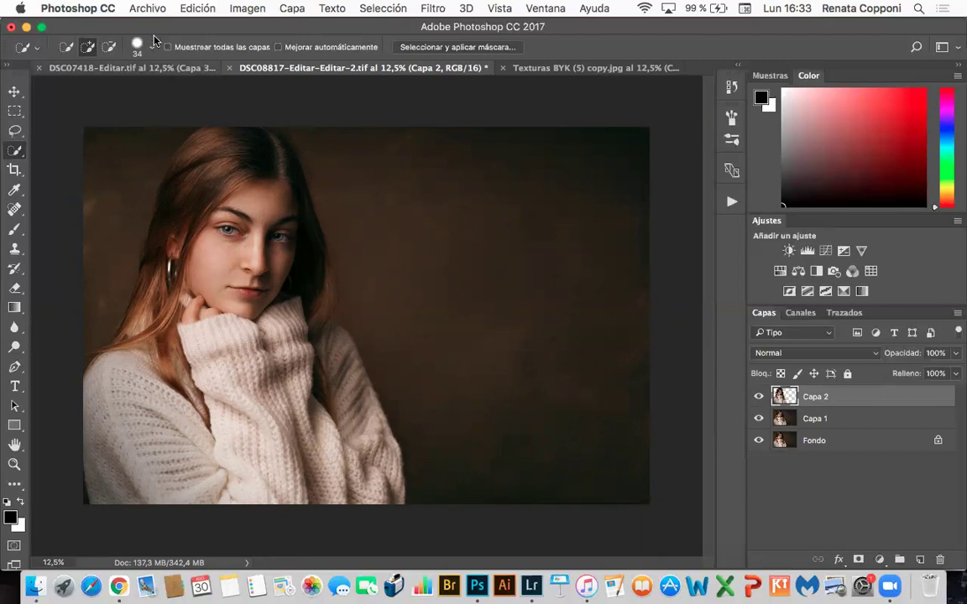
Place Texturas BYK (5) copy.jpg as an embedded element and scale it to about 125% to cover the whole canvas.
{"action": "left_click", "coordinate": [137, 8]}
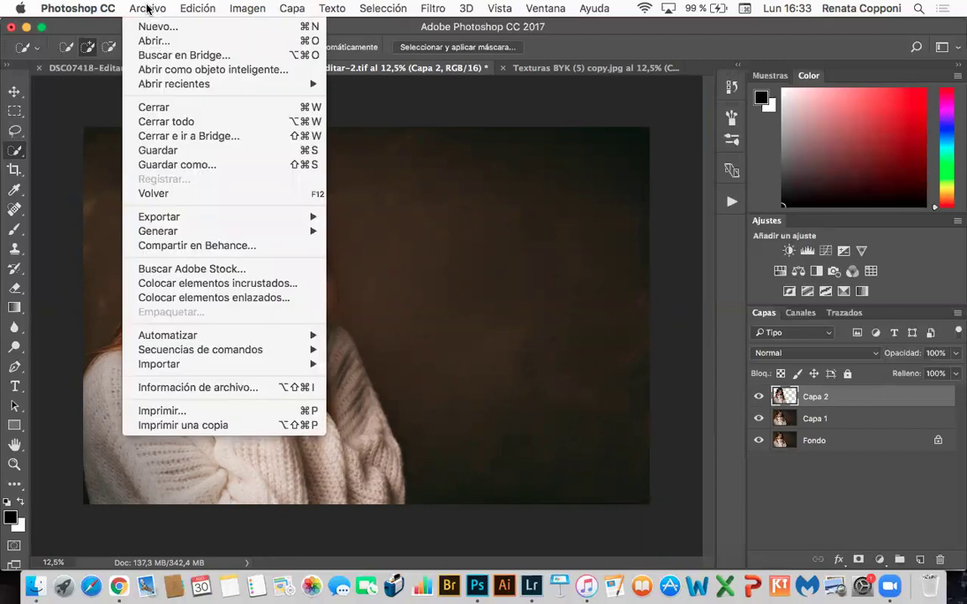
{"action": "left_click", "coordinate": [198, 286]}
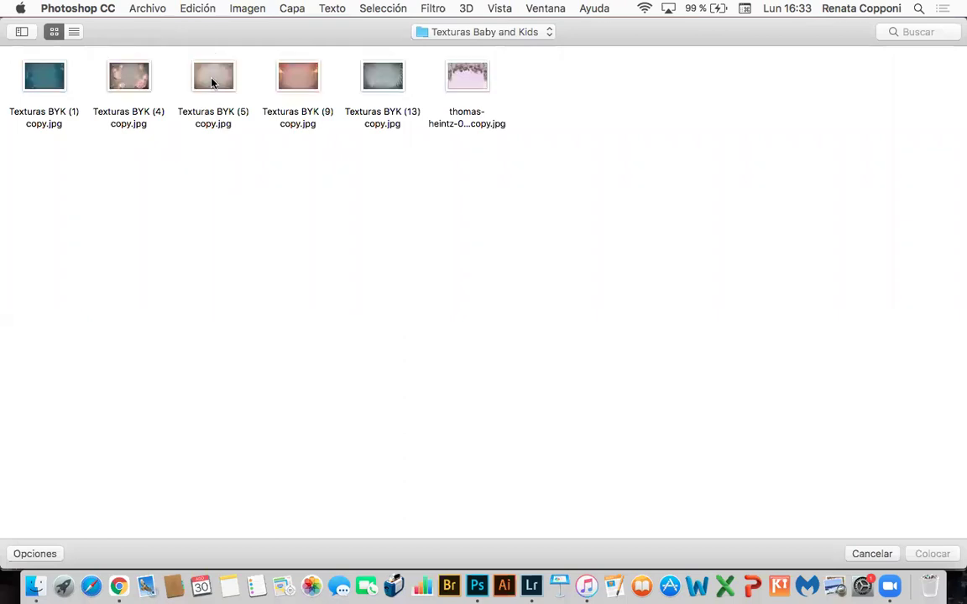
{"action": "left_click", "coordinate": [213, 79]}
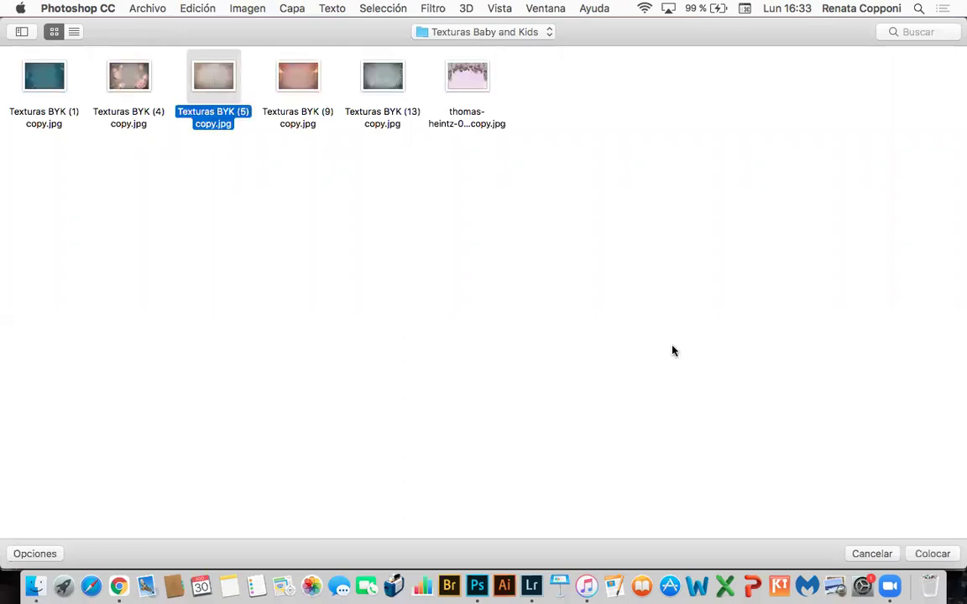
{"action": "left_click", "coordinate": [933, 553]}
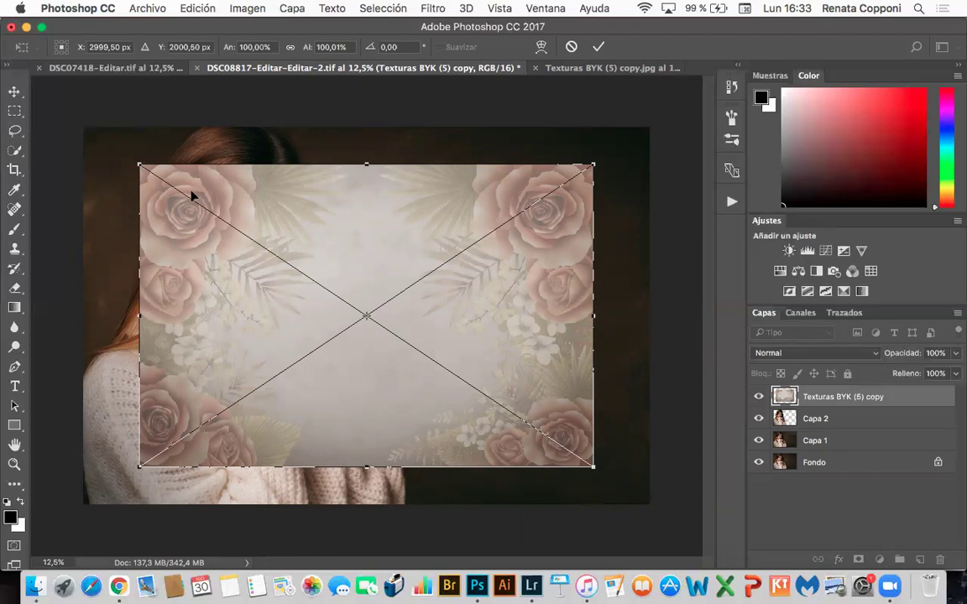
{"action": "left_click_drag", "start_coordinate": [139, 164], "coordinate": [83, 127]}
{"action": "left_click_drag", "start_coordinate": [595, 479], "coordinate": [651, 506]}
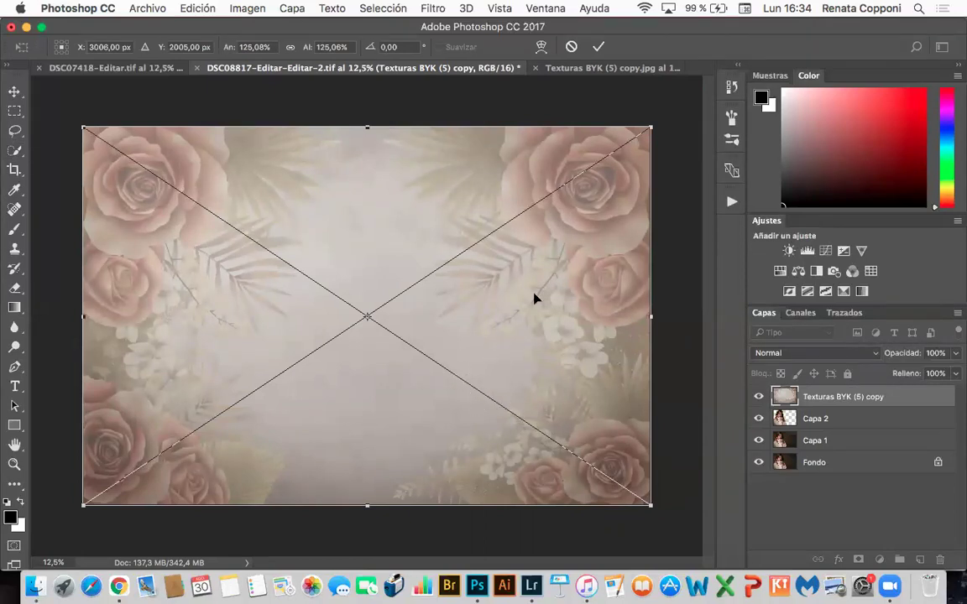
{"action": "left_click", "coordinate": [598, 46]}
Set the texture layer's blend mode to Luz suave.
{"action": "left_click", "coordinate": [878, 356]}
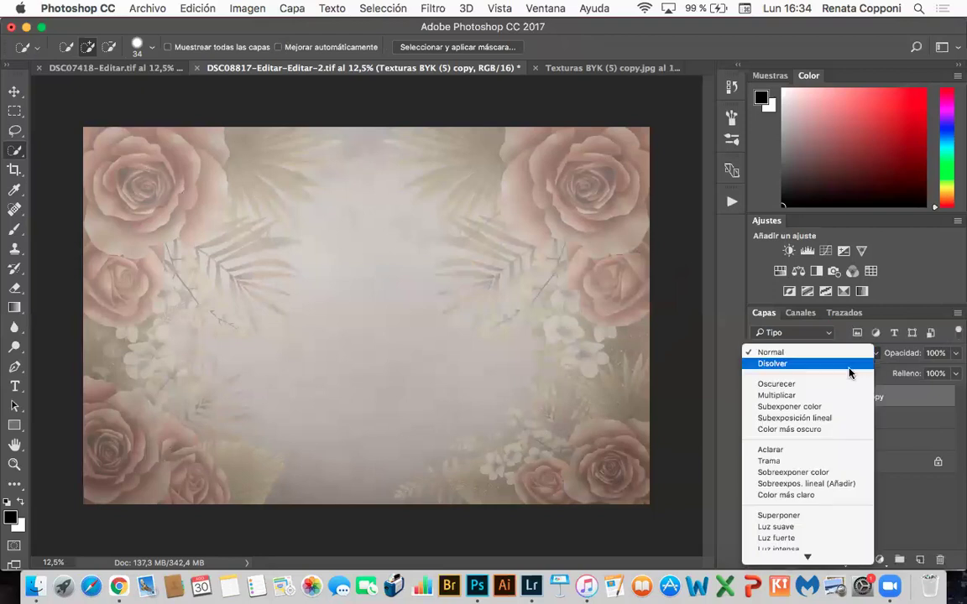
{"action": "scroll", "coordinate": [835, 522], "scroll_direction": "down", "scroll_amount": 2}
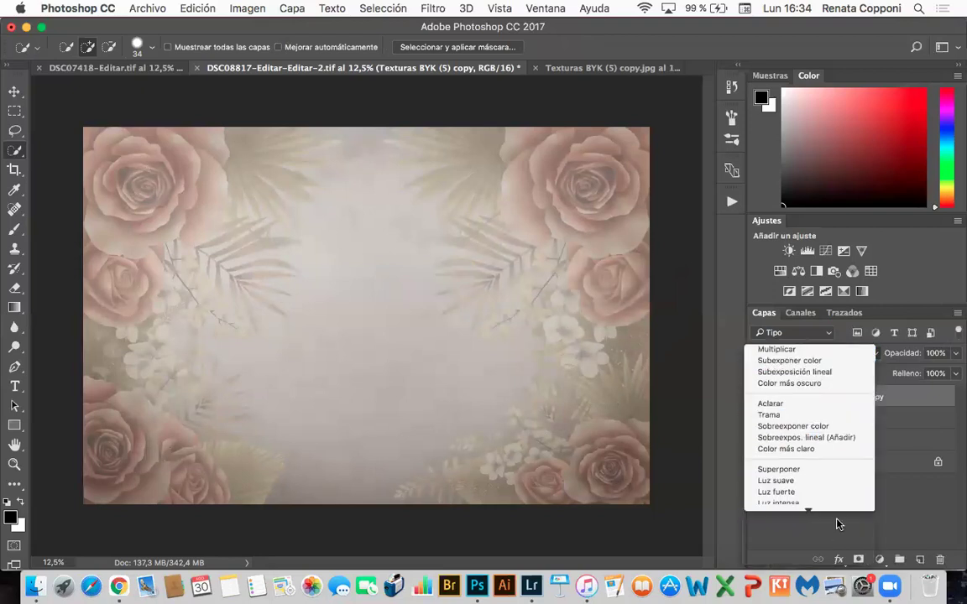
{"action": "left_click", "coordinate": [831, 485]}
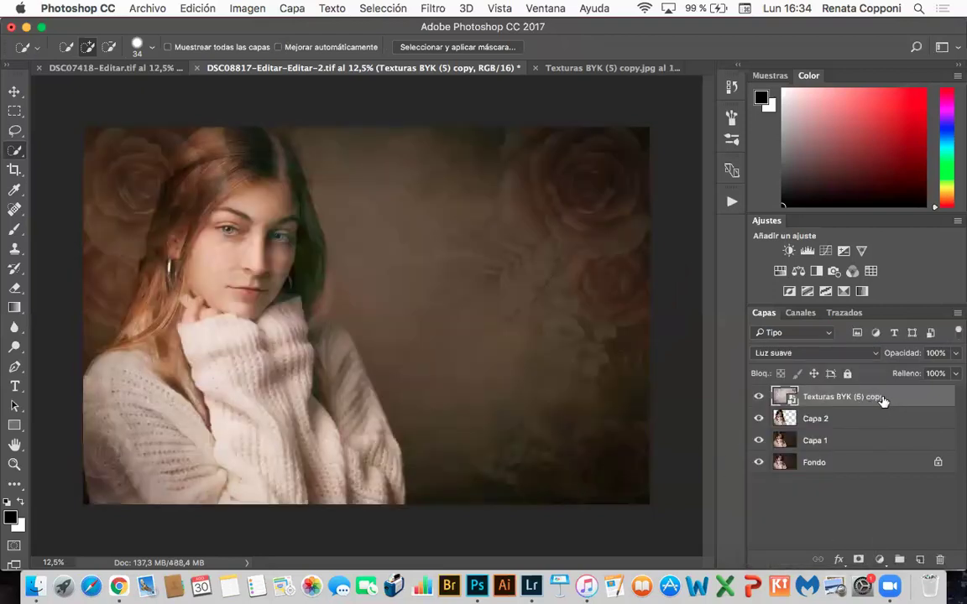
Move the texture layer directly below Capa 2 and set its opacity to 39%.
{"action": "left_click_drag", "start_coordinate": [857, 400], "coordinate": [852, 432]}
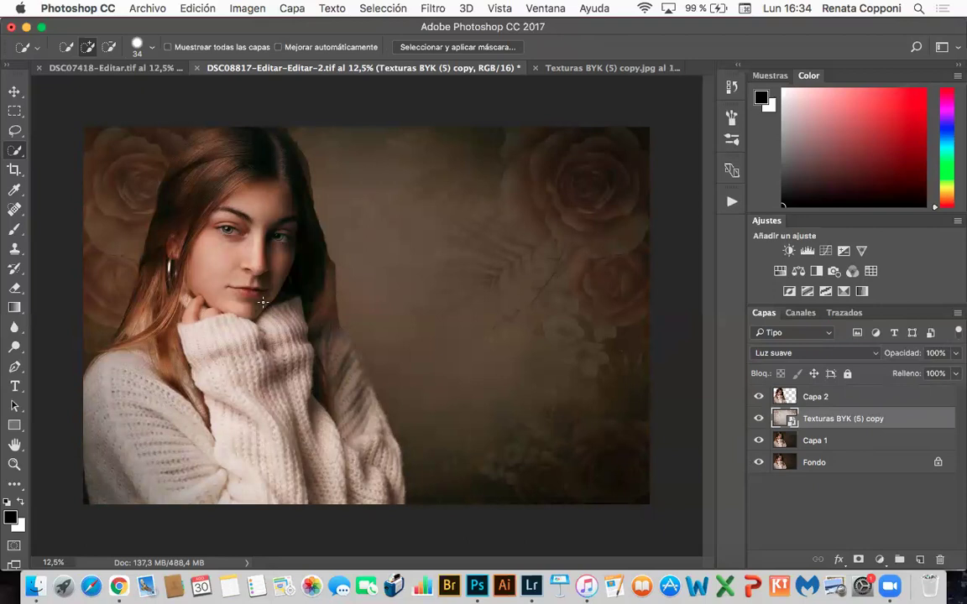
{"action": "left_click", "coordinate": [957, 359]}
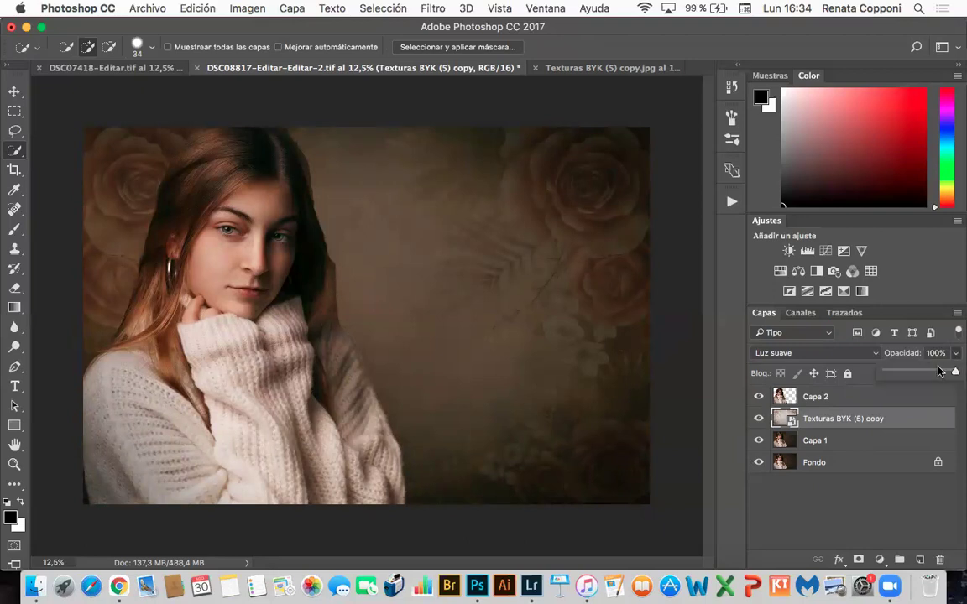
{"action": "left_click_drag", "start_coordinate": [956, 373], "coordinate": [912, 372]}
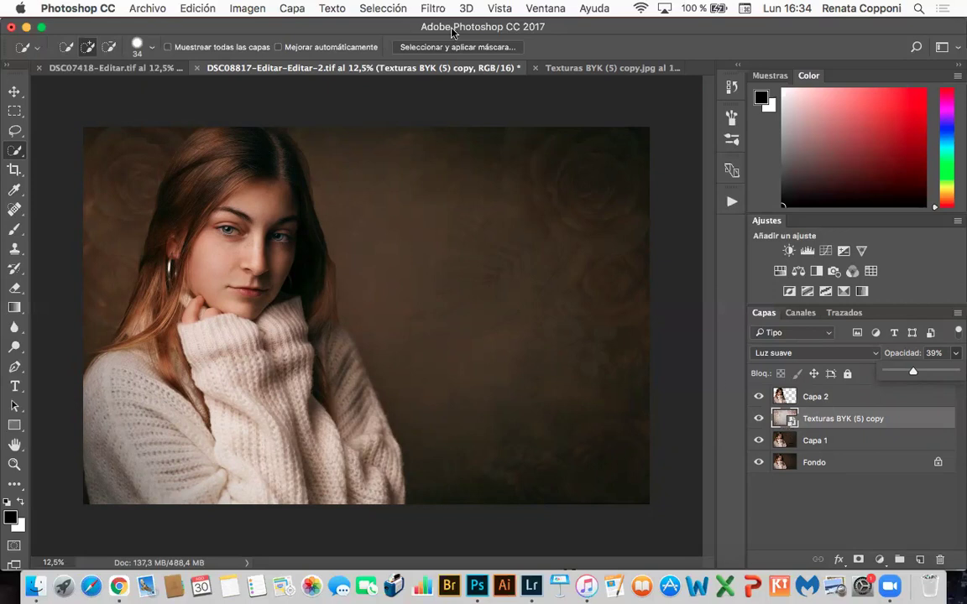
Apply a Gaussian blur with a 20,4-pixel radius to the texture layer.
{"action": "left_click", "coordinate": [434, 10]}
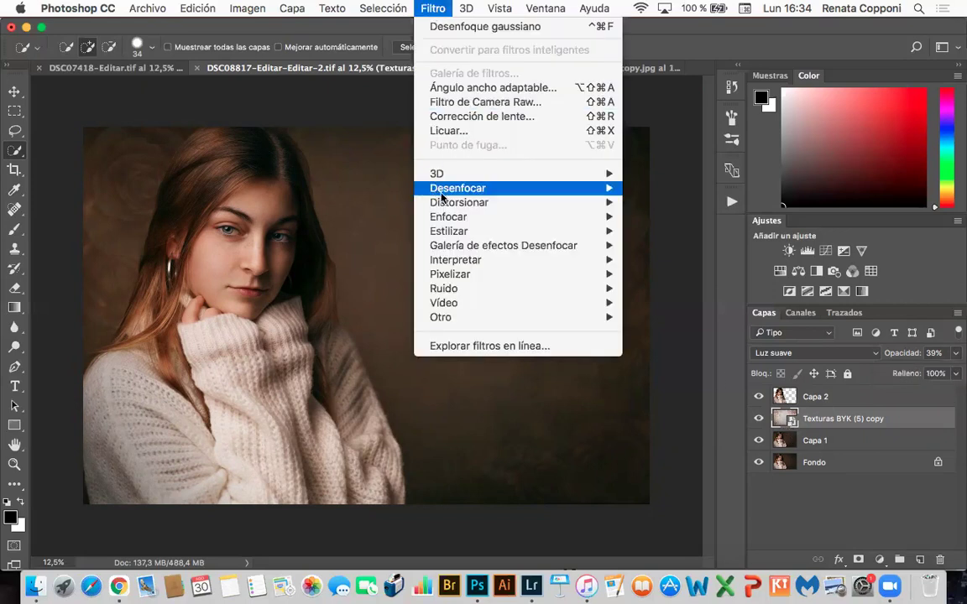
{"action": "mouse_move", "coordinate": [527, 179]}
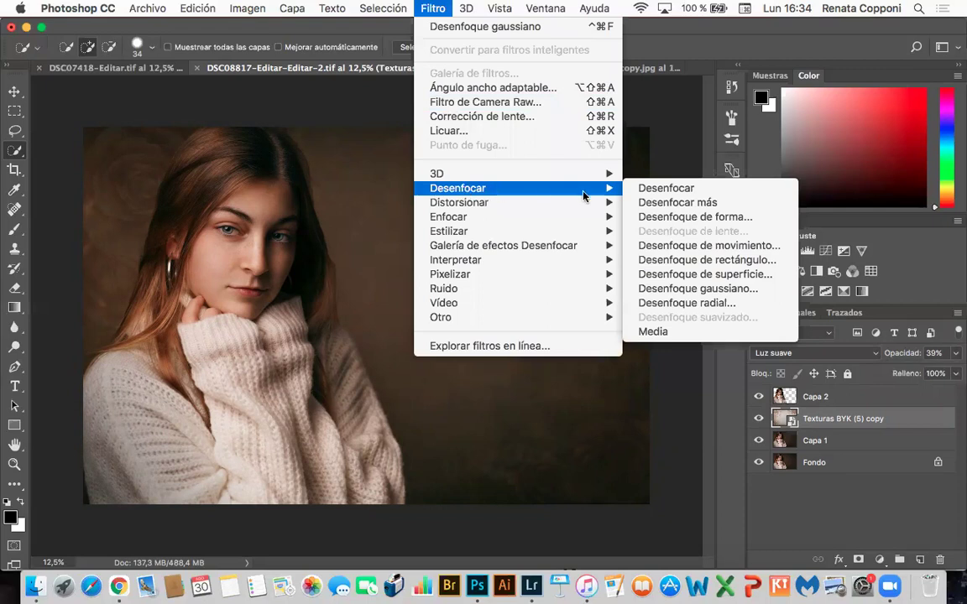
{"action": "left_click", "coordinate": [675, 289]}
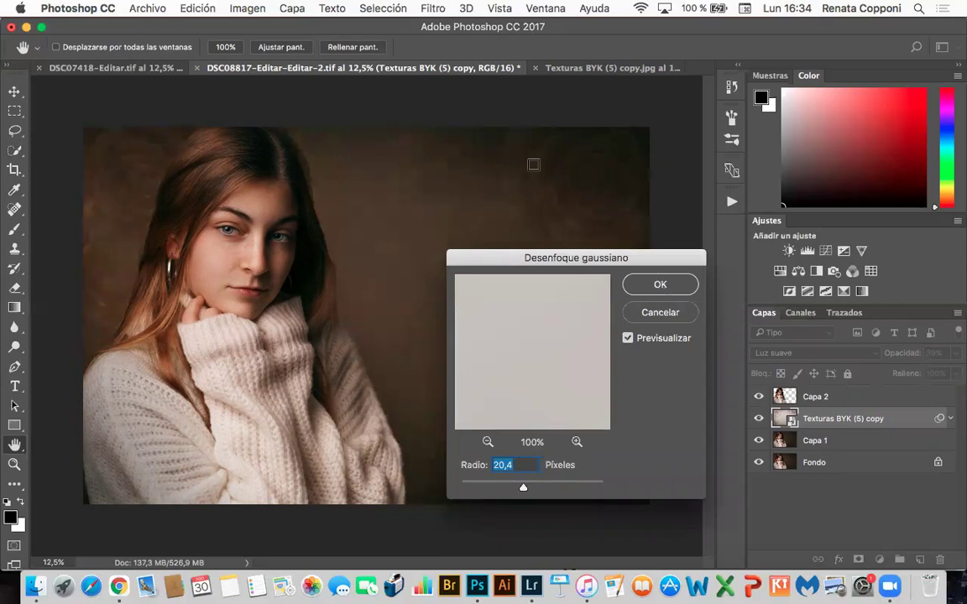
{"action": "left_click", "coordinate": [660, 290]}
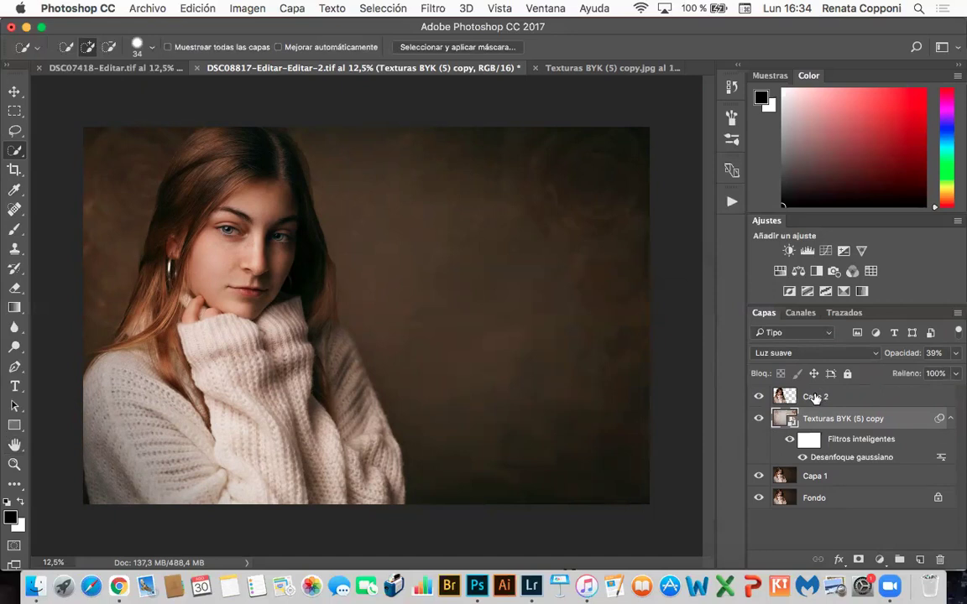
Add a mask to Capa 2 and paint it black along the hair and sweater edges with a size-220 brush at 50% opacity, 31% flow.
{"action": "left_click", "coordinate": [815, 397]}
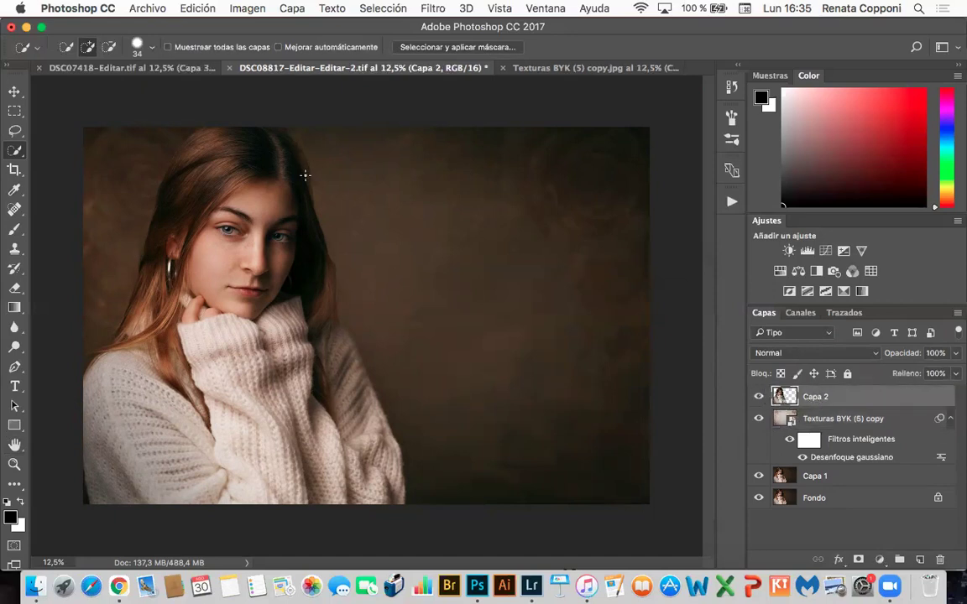
{"action": "left_click", "coordinate": [858, 560]}
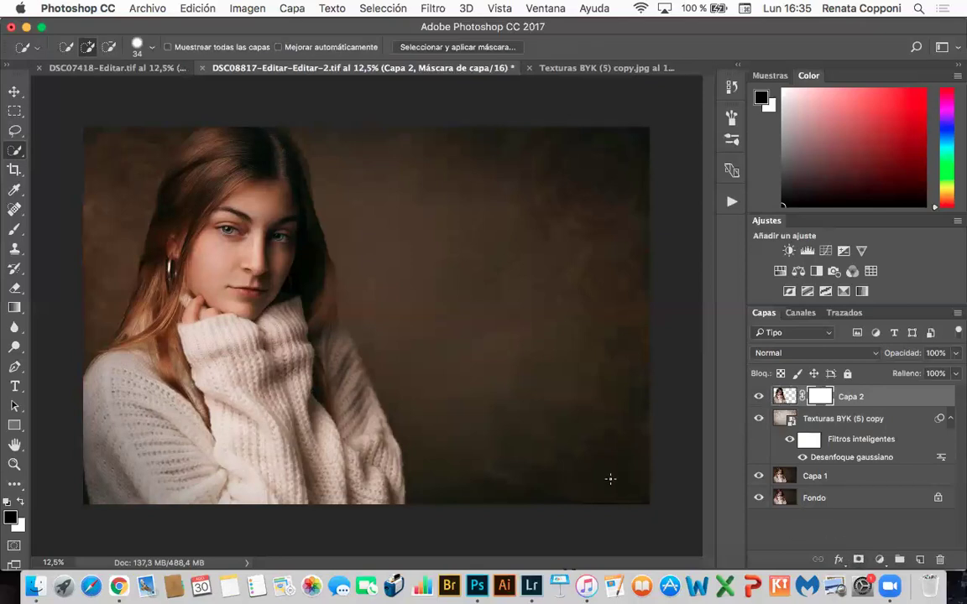
{"action": "left_click", "coordinate": [14, 229]}
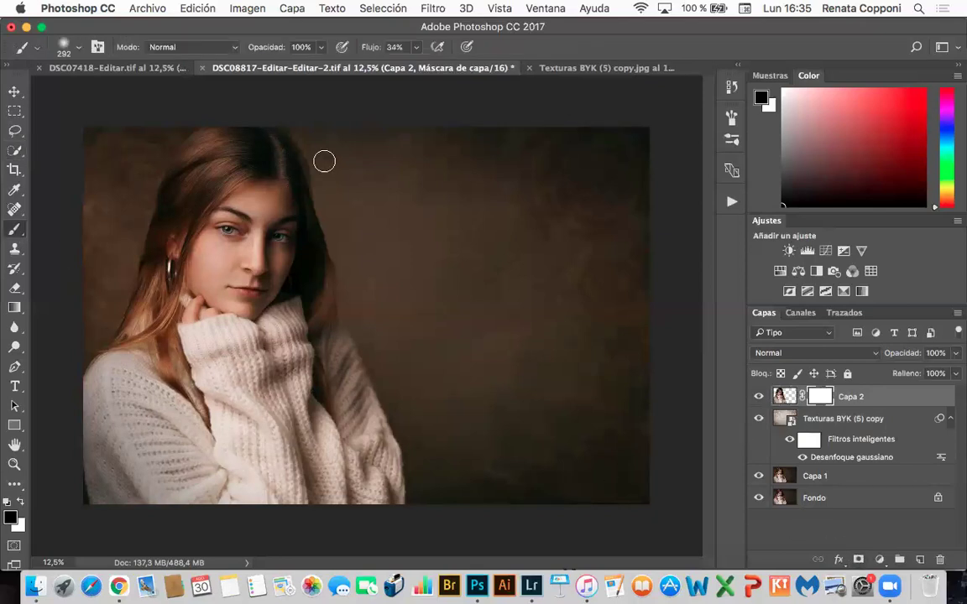
{"action": "left_click", "coordinate": [416, 48]}
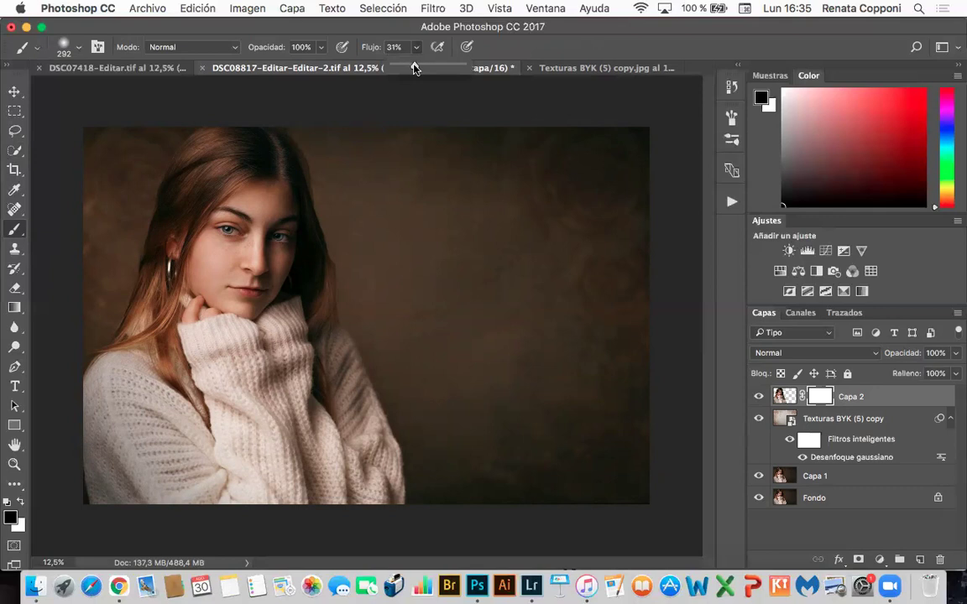
{"action": "left_click", "coordinate": [320, 47]}
{"action": "left_click_drag", "start_coordinate": [300, 69], "coordinate": [286, 67]}
{"action": "left_click_drag", "start_coordinate": [290, 151], "coordinate": [311, 173]}
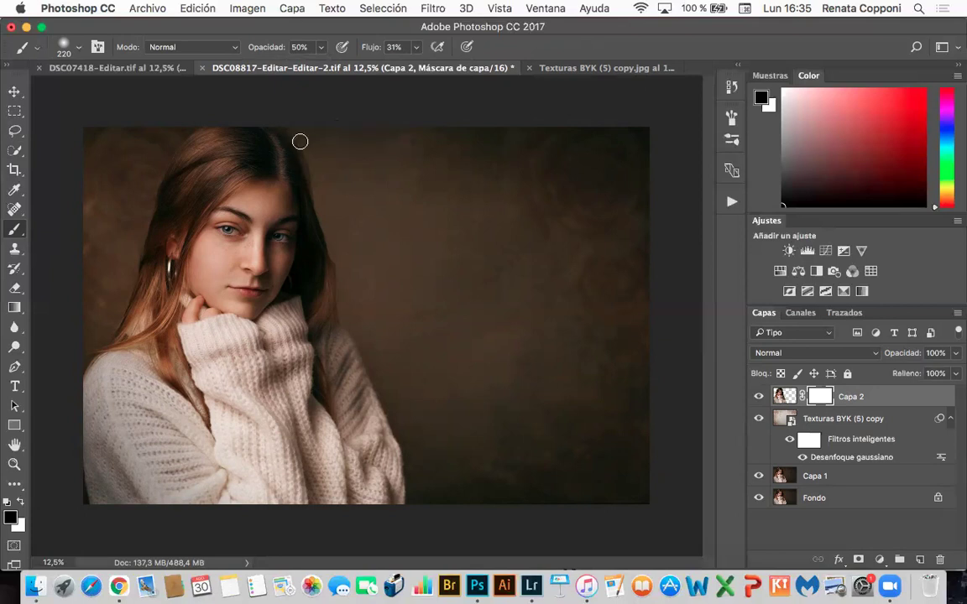
{"action": "mouse_move", "coordinate": [343, 282]}
{"action": "left_mouse_down"}
{"action": "mouse_move", "coordinate": [334, 277]}
{"action": "mouse_move", "coordinate": [352, 334]}
{"action": "mouse_move", "coordinate": [340, 287]}
{"action": "left_mouse_up"}
{"action": "mouse_move", "coordinate": [110, 269]}
{"action": "left_mouse_down"}
{"action": "mouse_move", "coordinate": [160, 163]}
{"action": "mouse_move", "coordinate": [182, 144]}
{"action": "left_mouse_up"}
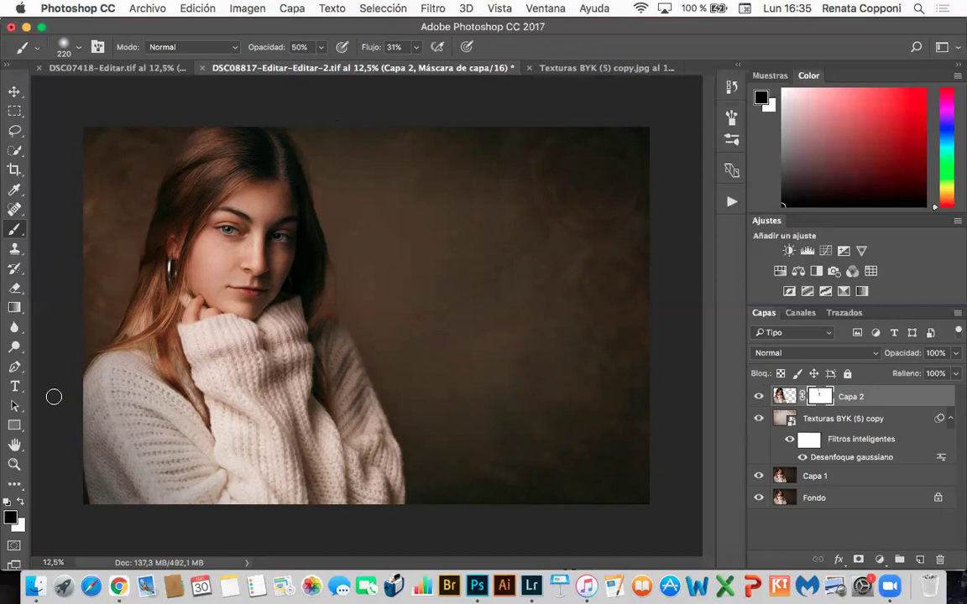
{"action": "mouse_move", "coordinate": [87, 472]}
{"action": "left_mouse_down"}
{"action": "mouse_move", "coordinate": [97, 347]}
{"action": "mouse_move", "coordinate": [89, 350]}
{"action": "mouse_move", "coordinate": [110, 329]}
{"action": "mouse_move", "coordinate": [147, 306]}
{"action": "mouse_move", "coordinate": [339, 316]}
{"action": "mouse_move", "coordinate": [321, 178]}
{"action": "mouse_move", "coordinate": [323, 201]}
{"action": "mouse_move", "coordinate": [304, 149]}
{"action": "left_mouse_up"}
Set the texture layer's opacity to 30% and compare the portrait with and without the texture.
{"action": "left_click", "coordinate": [860, 420]}
{"action": "key", "text": "shift+alt+f"}
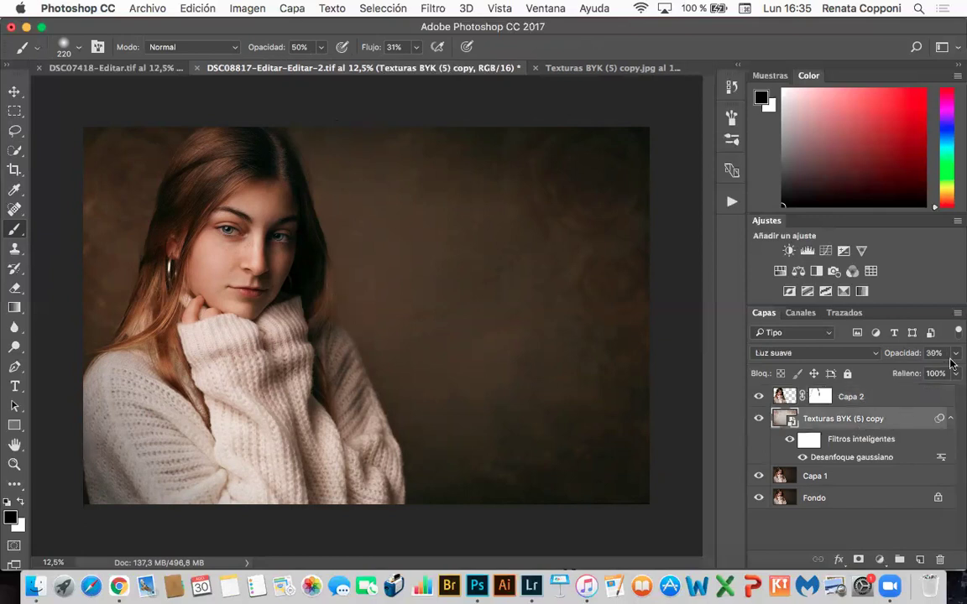
{"action": "left_click_drag", "start_coordinate": [956, 352], "coordinate": [912, 376]}
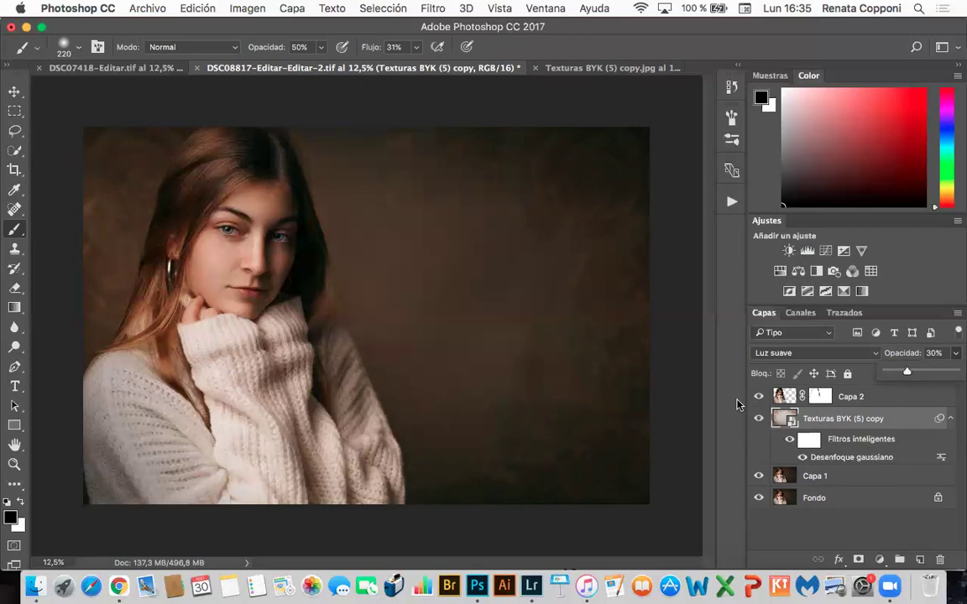
{"action": "left_click", "coordinate": [758, 419]}
{"action": "left_click", "coordinate": [759, 419]}
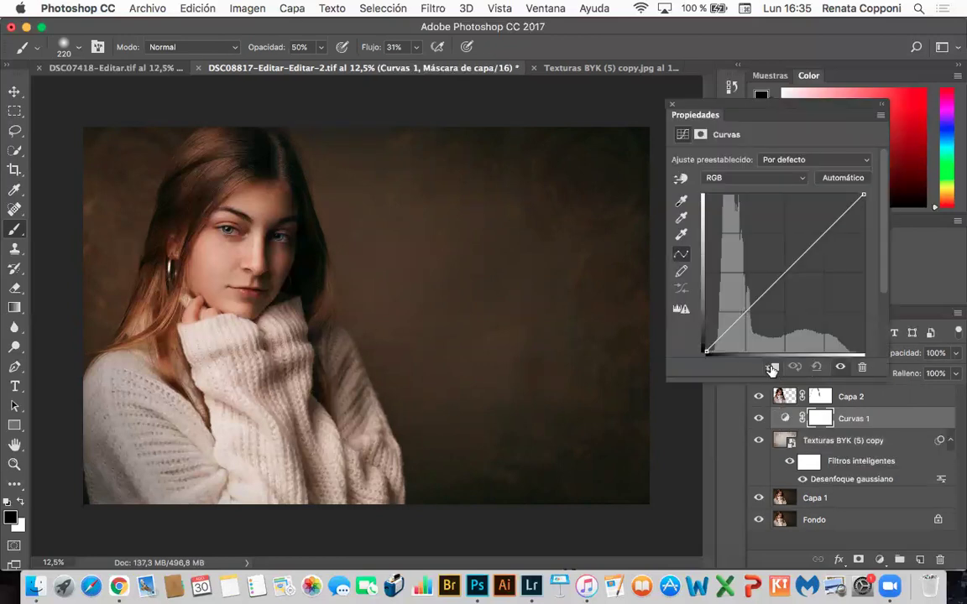
Clip a Curves adjustment to the texture layer, lower its shadows and slightly raise its highlights, comparing before and after.
{"action": "left_click", "coordinate": [771, 369]}
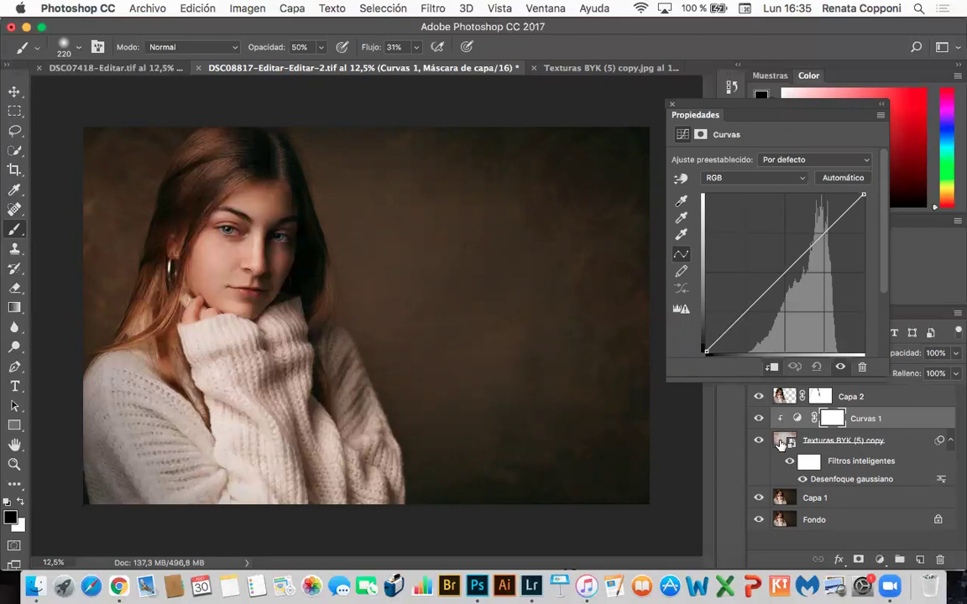
{"action": "left_click", "coordinate": [744, 315]}
{"action": "left_click_drag", "start_coordinate": [744, 314], "coordinate": [747, 320]}
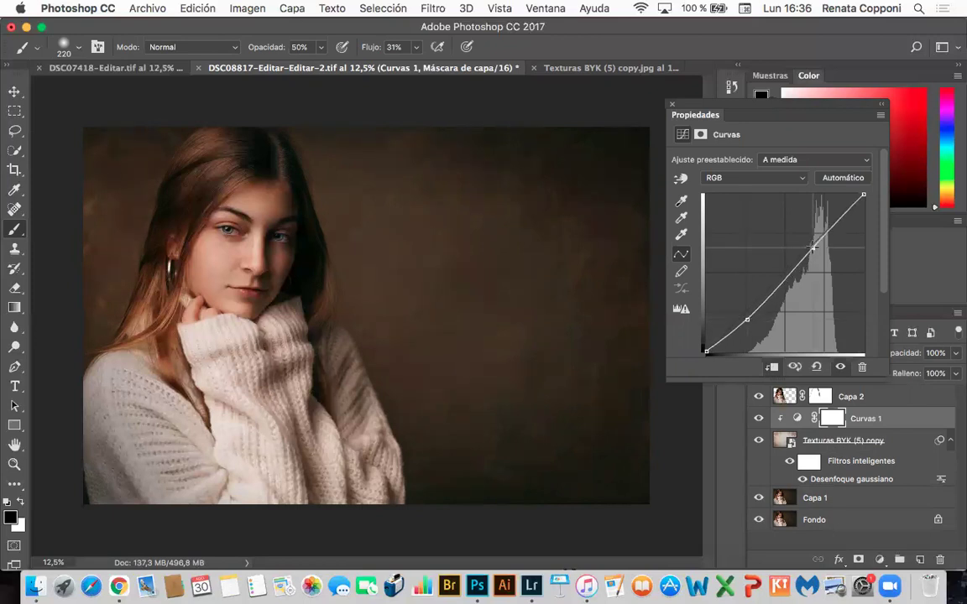
{"action": "left_click", "coordinate": [811, 248]}
{"action": "left_click", "coordinate": [841, 367]}
{"action": "left_click", "coordinate": [841, 367]}
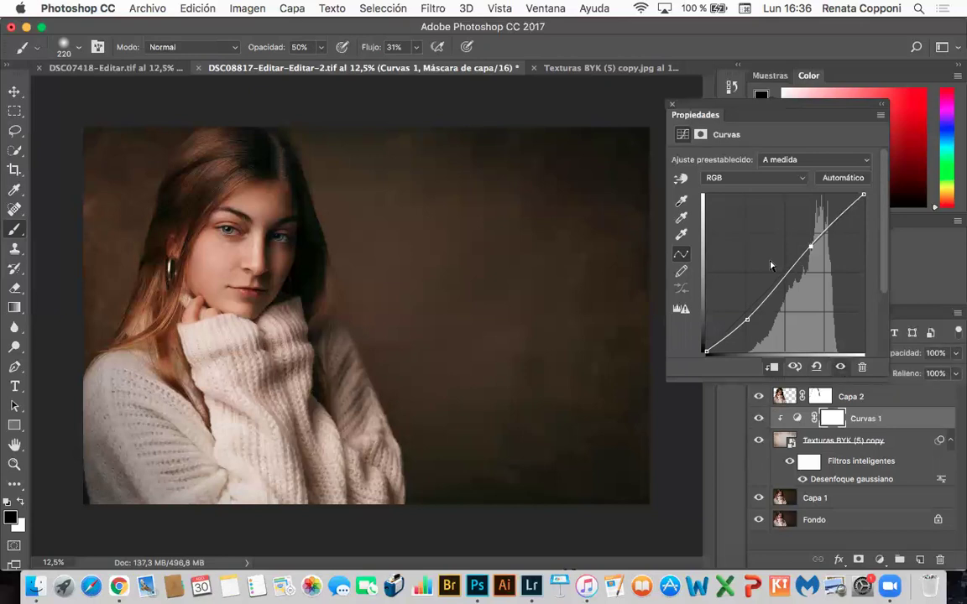
{"action": "left_click", "coordinate": [672, 105]}
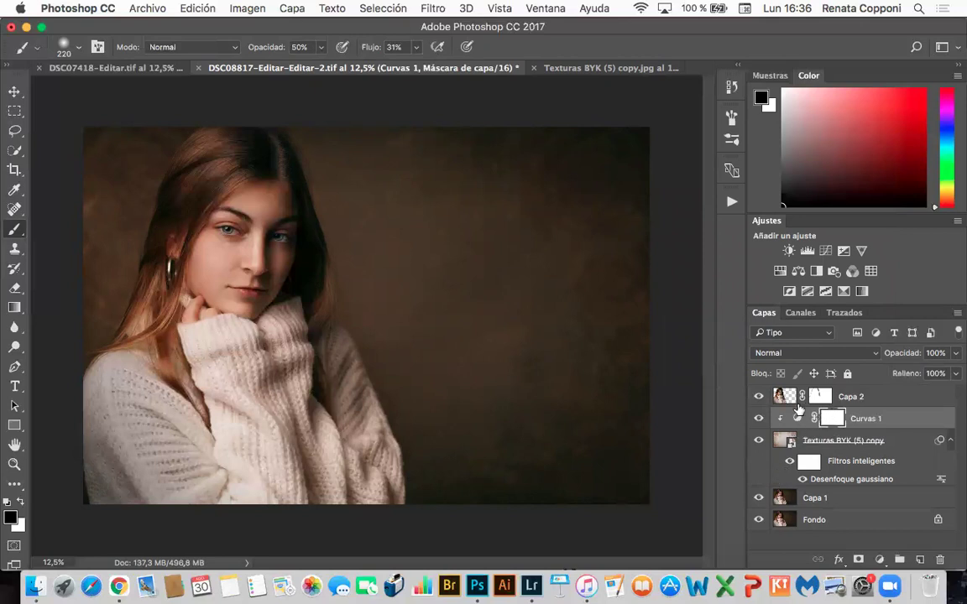
Add a Hue/Saturation adjustment clipped to the texture layer with hue -20, saturation +10 and lightness -6.
{"action": "left_click", "coordinate": [779, 273]}
{"action": "left_click", "coordinate": [772, 369]}
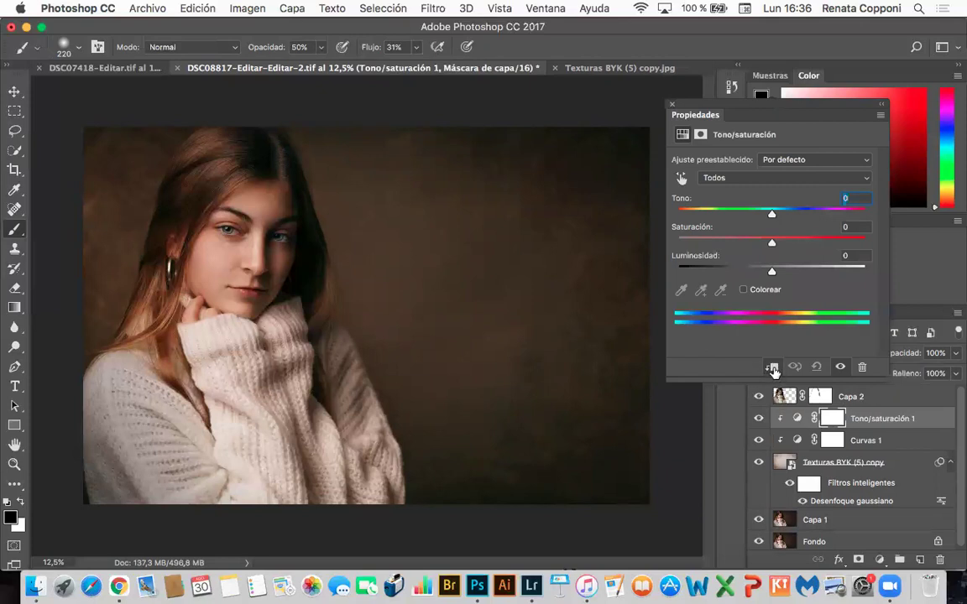
{"action": "left_click_drag", "start_coordinate": [773, 215], "coordinate": [753, 215]}
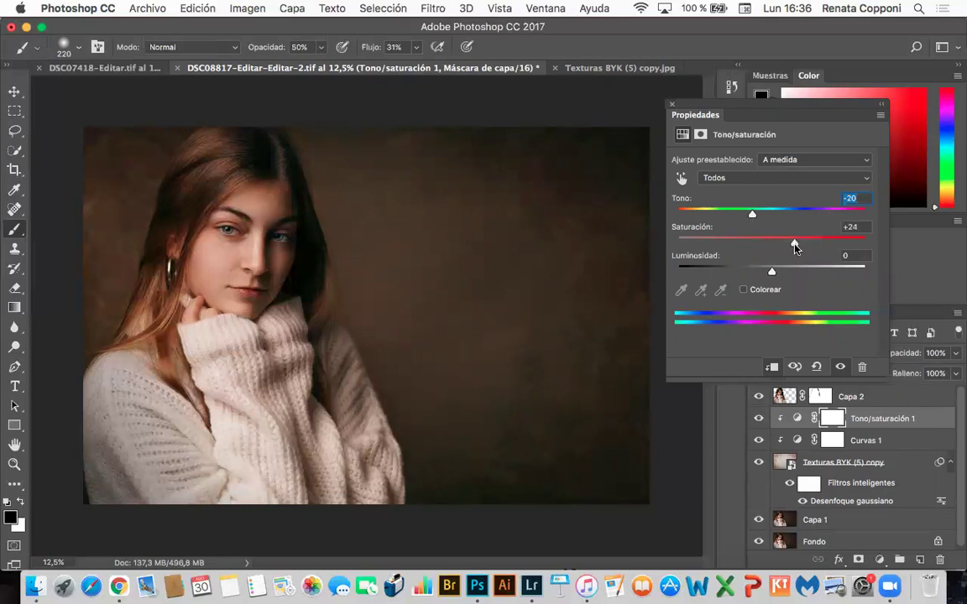
{"action": "left_click_drag", "start_coordinate": [763, 246], "coordinate": [768, 271]}
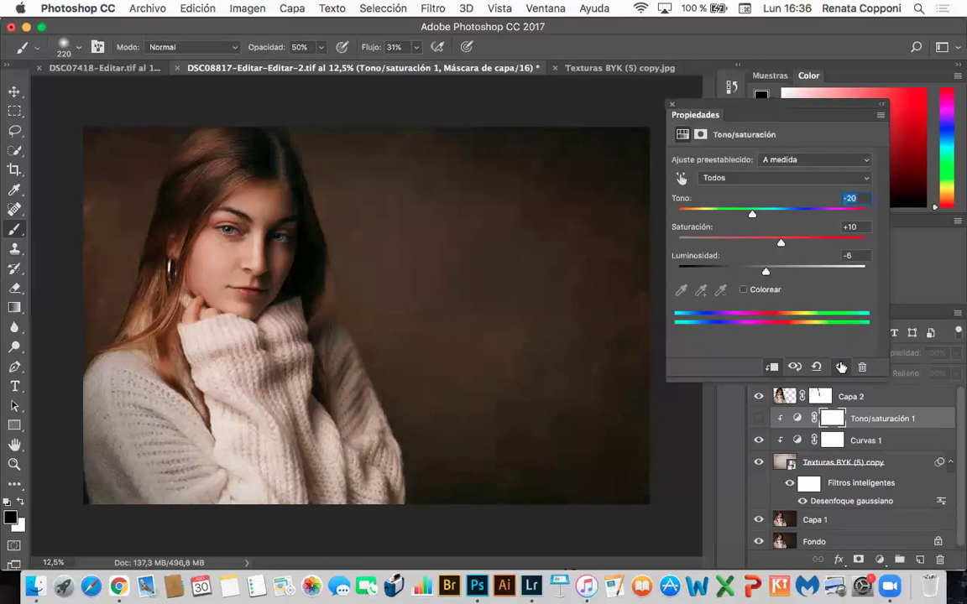
{"action": "left_click", "coordinate": [673, 104]}
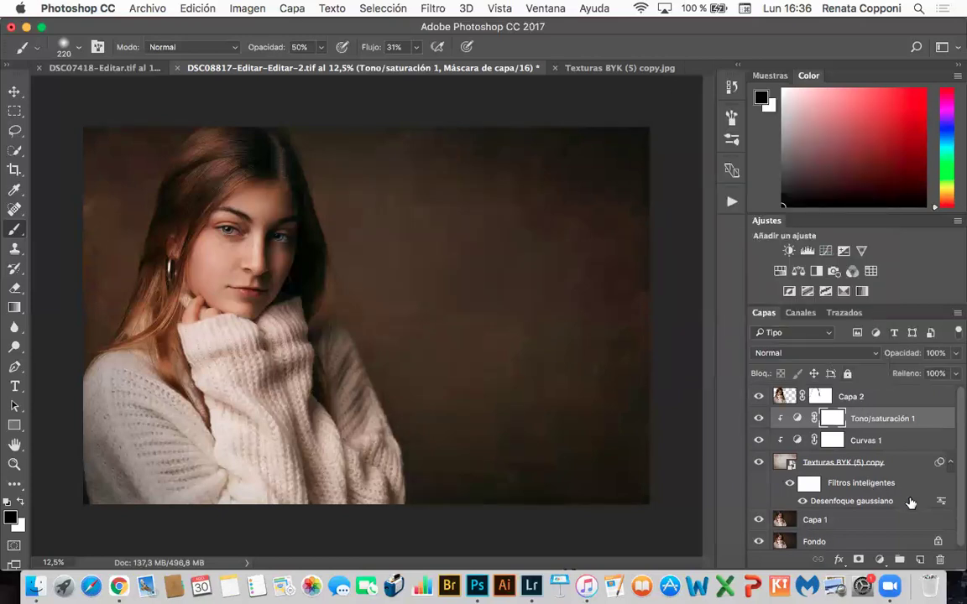
Delete the texture layer with its two clipped adjustments, and remove the mask from Capa 2 without applying it.
{"action": "left_click", "coordinate": [860, 440], "text": "shift"}
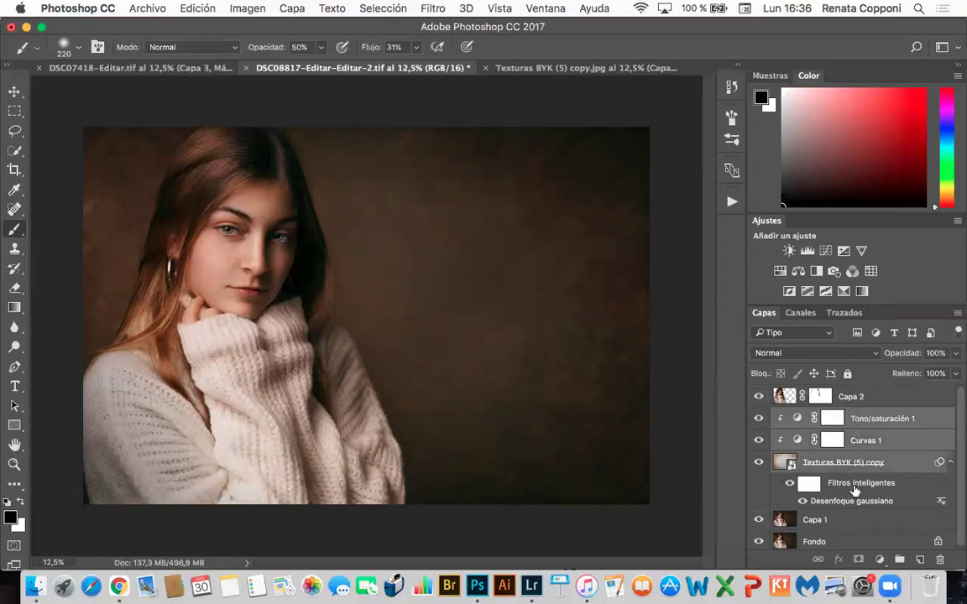
{"action": "left_click_drag", "start_coordinate": [782, 410], "coordinate": [940, 560]}
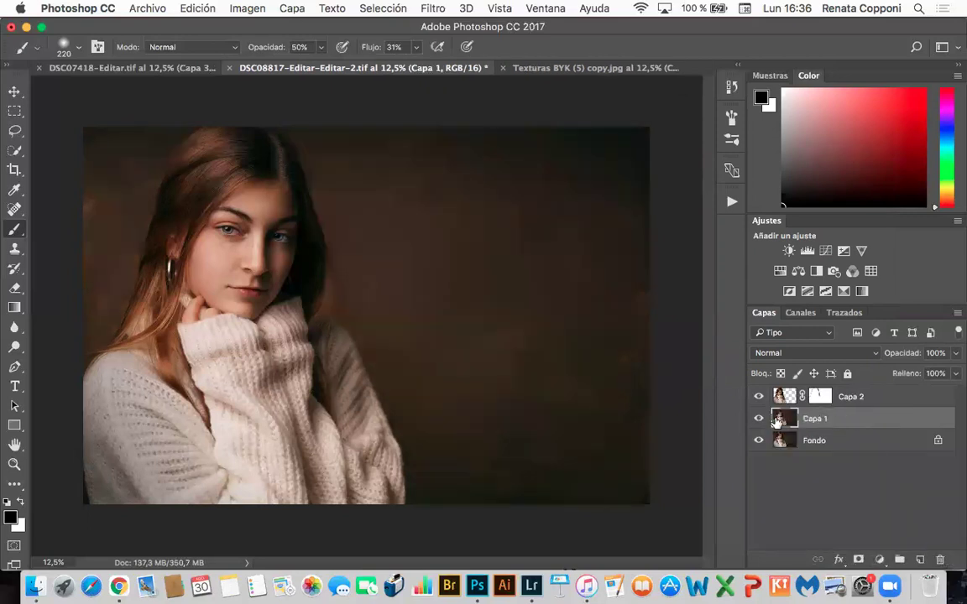
{"action": "left_click", "coordinate": [820, 396]}
{"action": "double_click", "coordinate": [820, 397]}
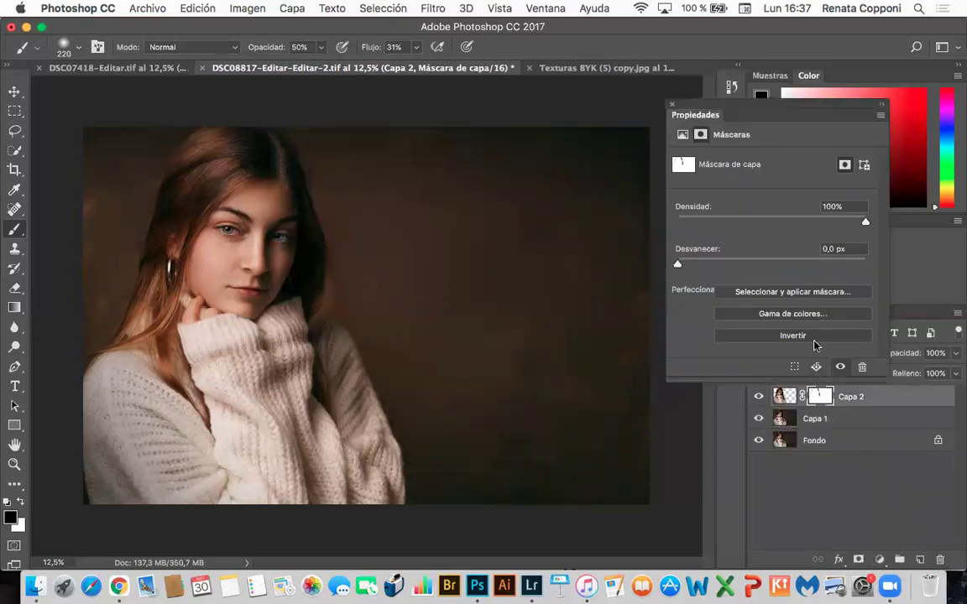
{"action": "left_click", "coordinate": [604, 92]}
{"action": "left_click_drag", "start_coordinate": [820, 396], "coordinate": [940, 560]}
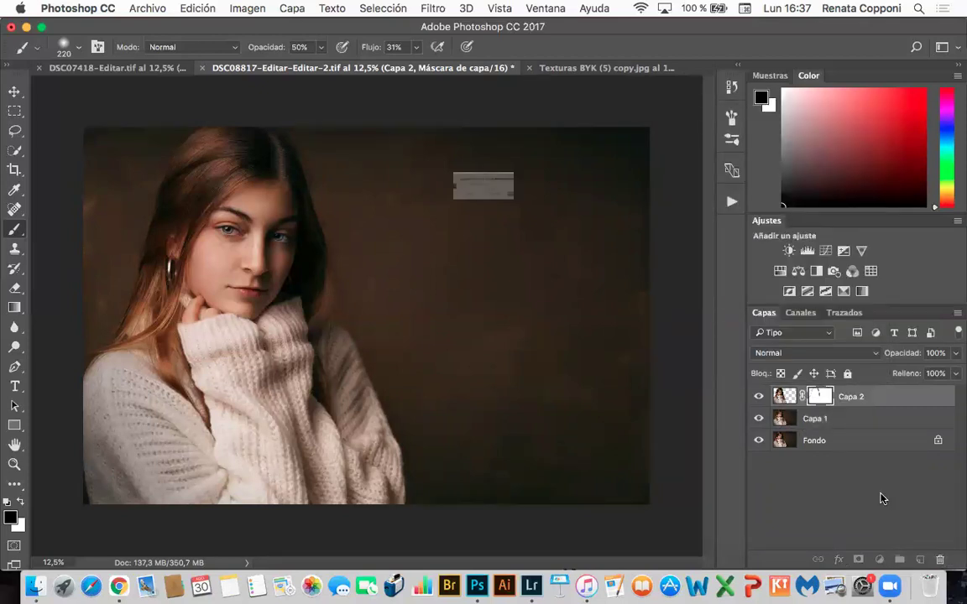
{"action": "left_click", "coordinate": [427, 221]}
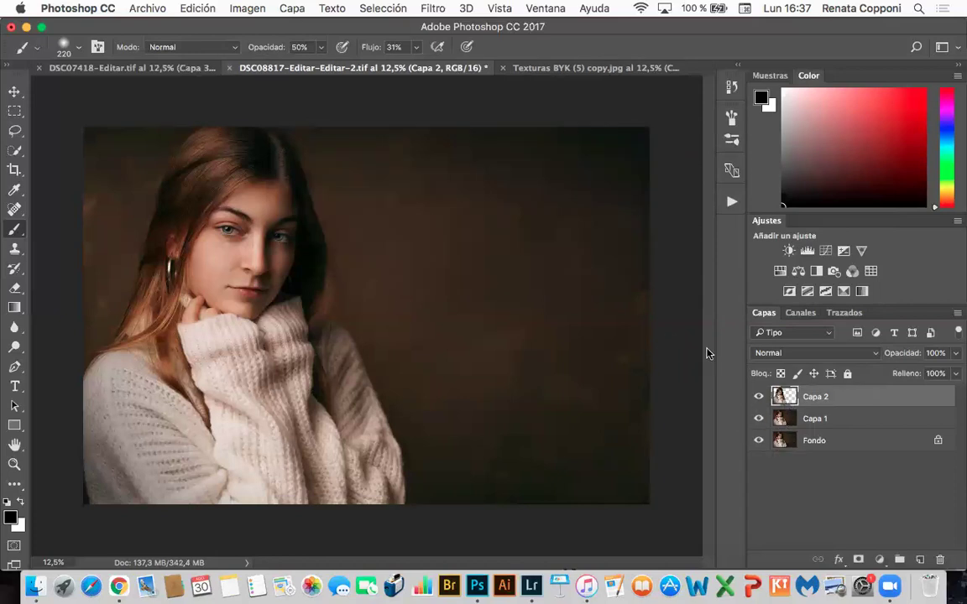
In Texturas BYK (5) copy.jpg, delete the blurred Capa 1 and duplicate the Fondo layer.
{"action": "left_click", "coordinate": [544, 70]}
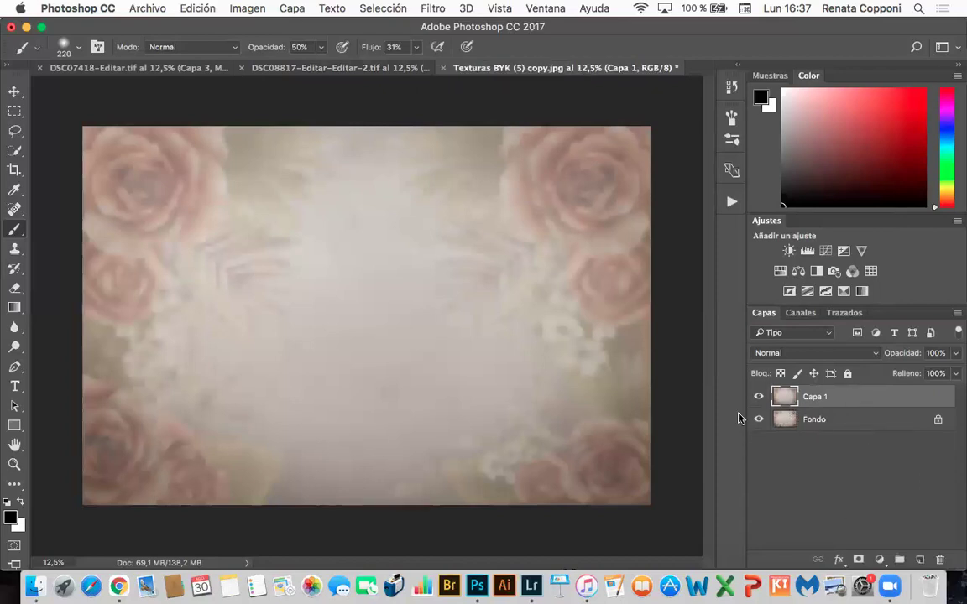
{"action": "left_click_drag", "start_coordinate": [857, 409], "coordinate": [940, 559]}
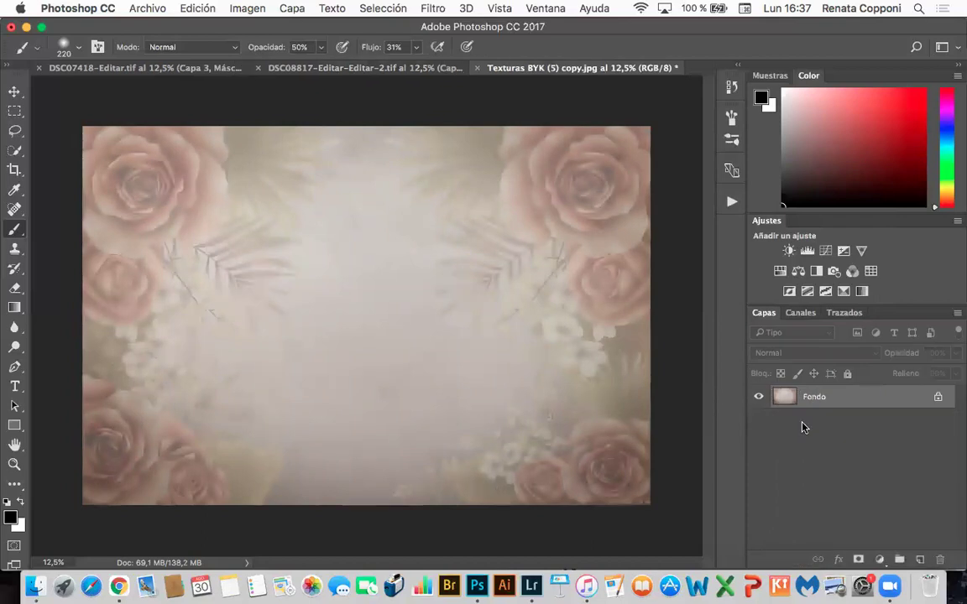
{"action": "key", "text": "super+j"}
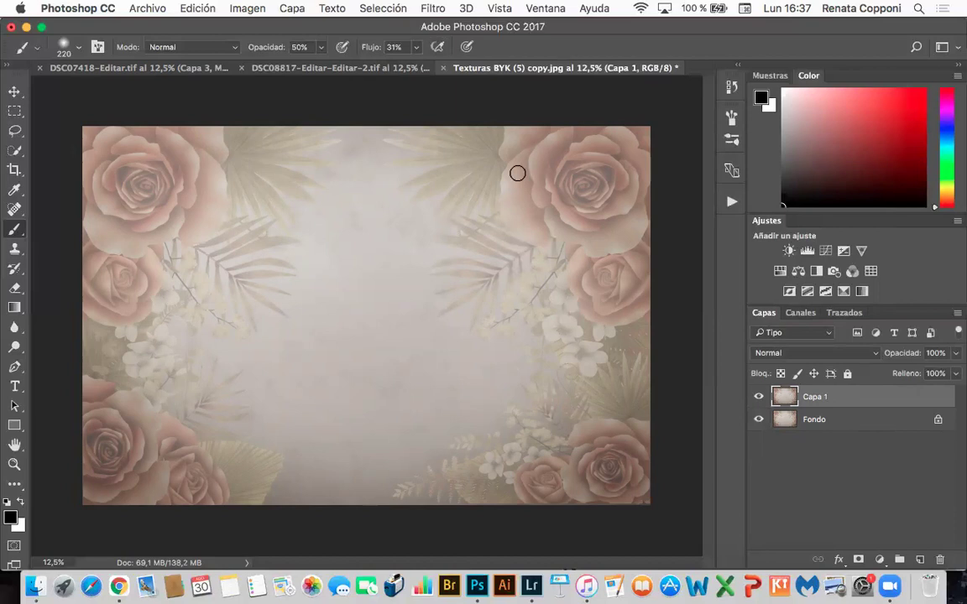
Apply a Gaussian blur with a radius of about 20 pixels to the duplicated floral texture layer.
{"action": "left_click", "coordinate": [433, 8]}
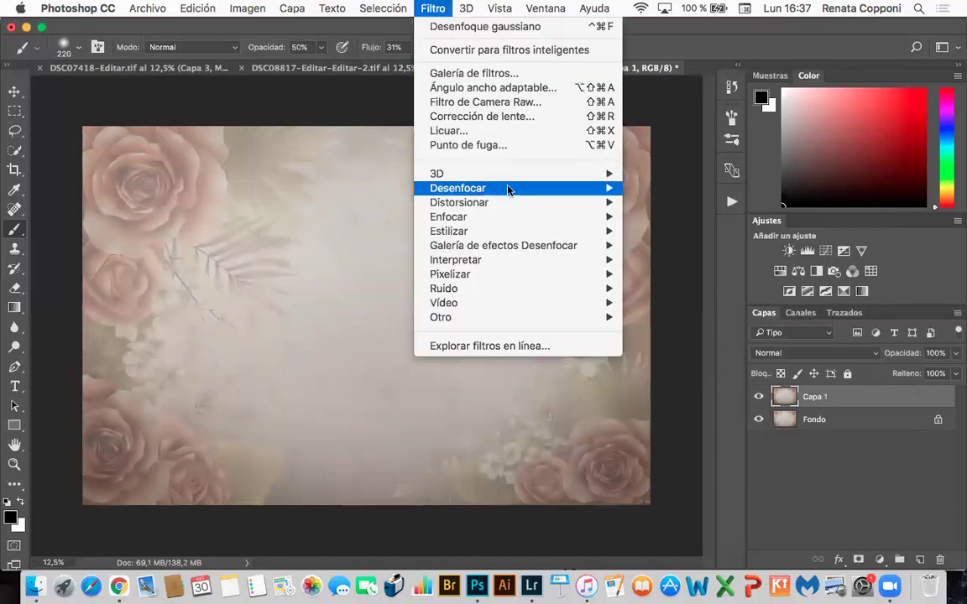
{"action": "mouse_move", "coordinate": [511, 188]}
{"action": "left_click", "coordinate": [678, 289]}
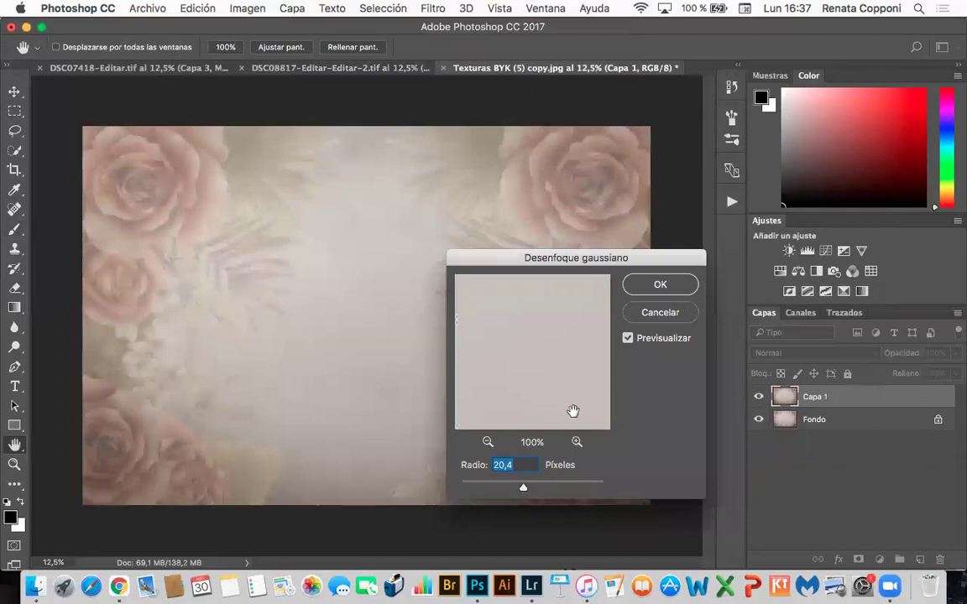
{"action": "left_click_drag", "start_coordinate": [522, 487], "coordinate": [524, 490]}
{"action": "key", "text": "Return"}
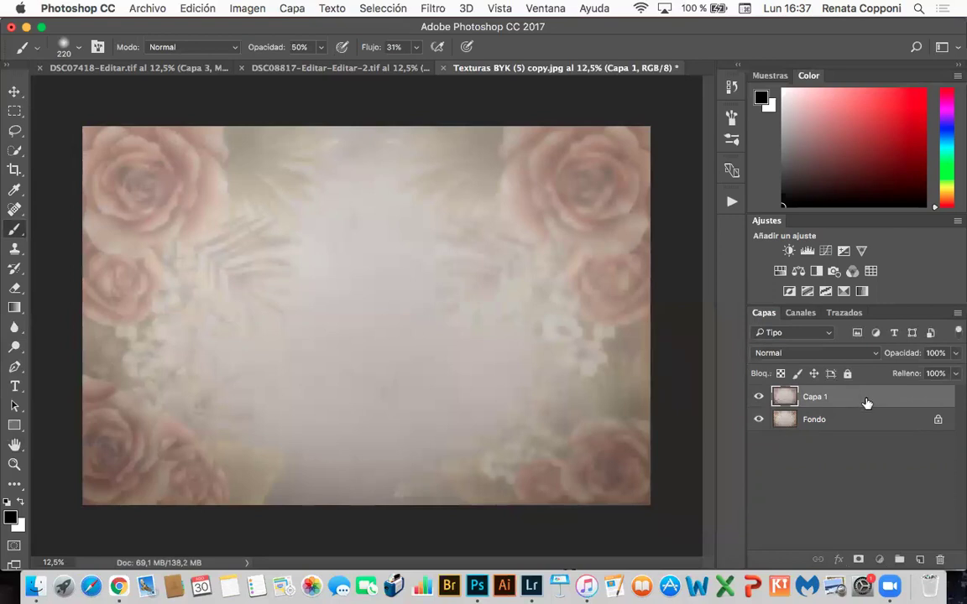
Copy the blurred floral layer into DSC08817-Editar-Editar-2.tif, align it with the canvas and scale it to about 101% to cover the image.
{"action": "left_click_drag", "start_coordinate": [824, 395], "coordinate": [378, 239]}
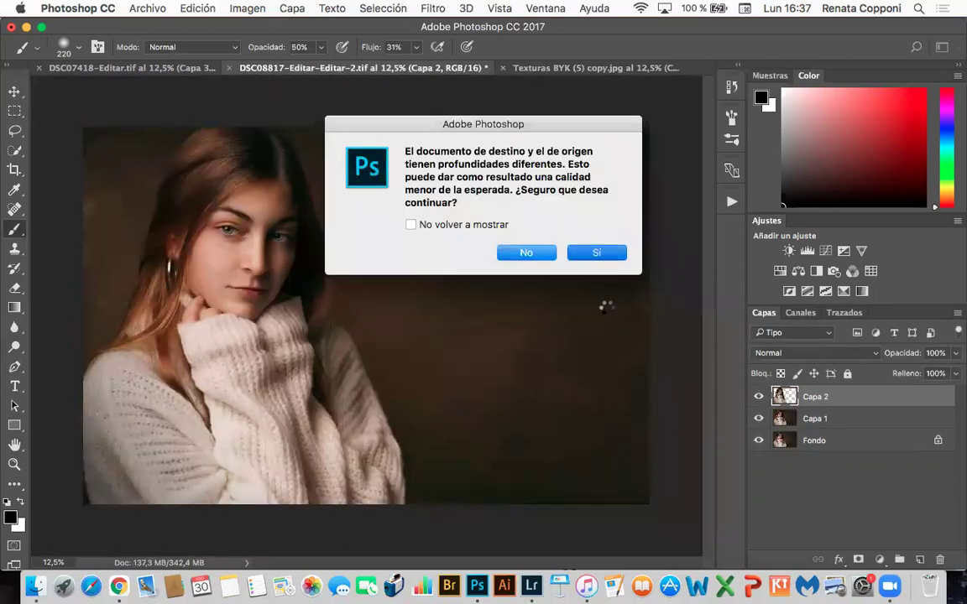
{"action": "key", "text": "Return"}
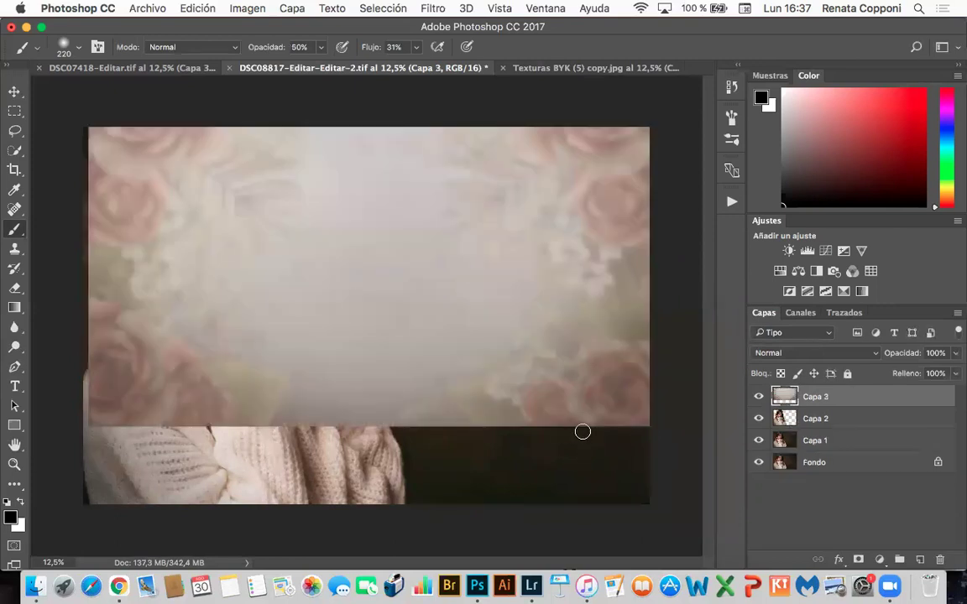
{"action": "key", "text": "super+t"}
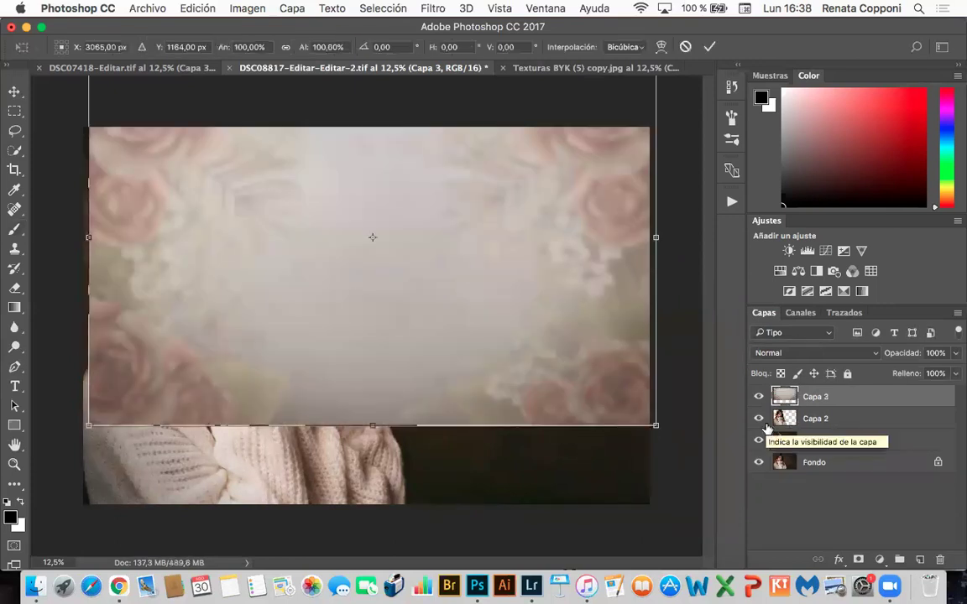
{"action": "left_click_drag", "start_coordinate": [383, 277], "coordinate": [375, 362]}
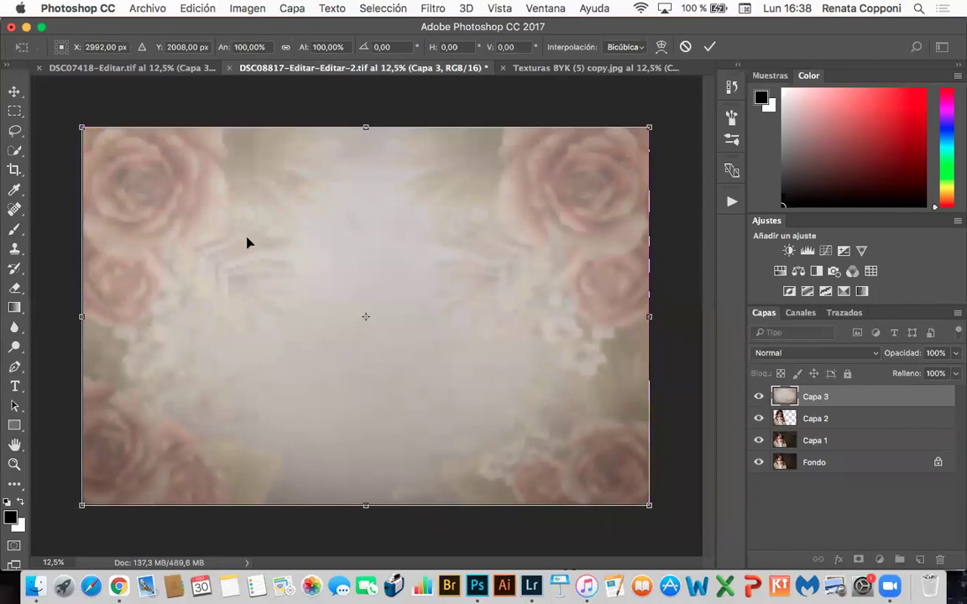
{"action": "left_click_drag", "start_coordinate": [646, 126], "coordinate": [653, 124]}
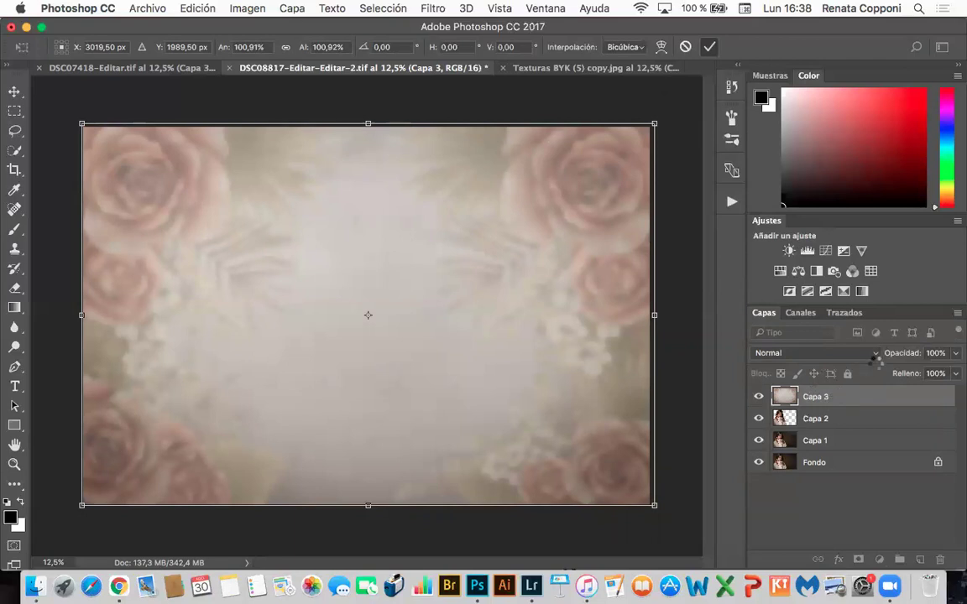
{"action": "key", "text": "Return"}
{"action": "key", "text": "b"}
Set the floral texture layer's blend mode to Luz suave and move it below Capa 2.
{"action": "left_click", "coordinate": [806, 353]}
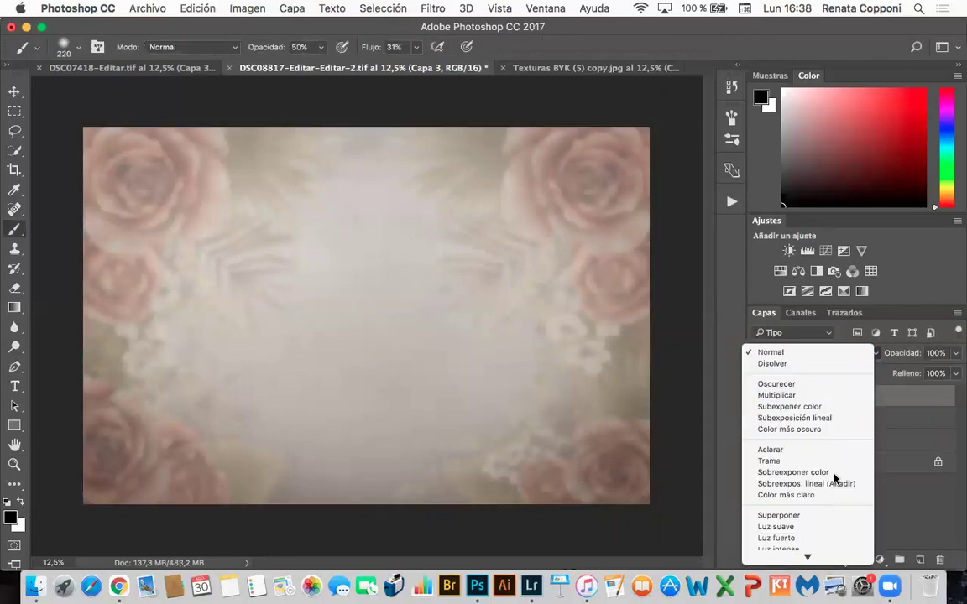
{"action": "left_click", "coordinate": [826, 527]}
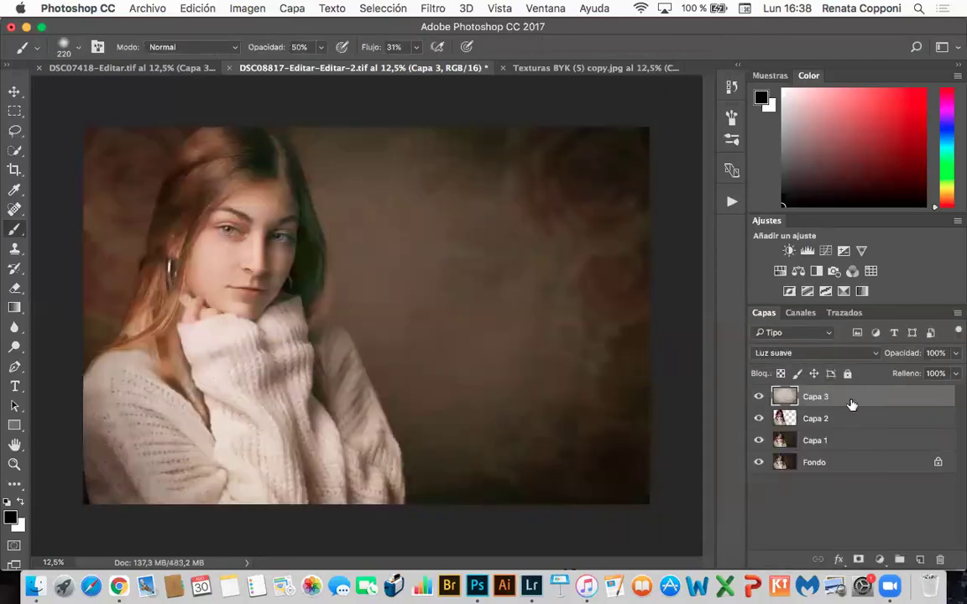
{"action": "left_click_drag", "start_coordinate": [853, 397], "coordinate": [850, 430]}
Add a layer mask to Capa 2 and paint black on it along the edge of the woman's hair beside the open background.
{"action": "left_click", "coordinate": [822, 398]}
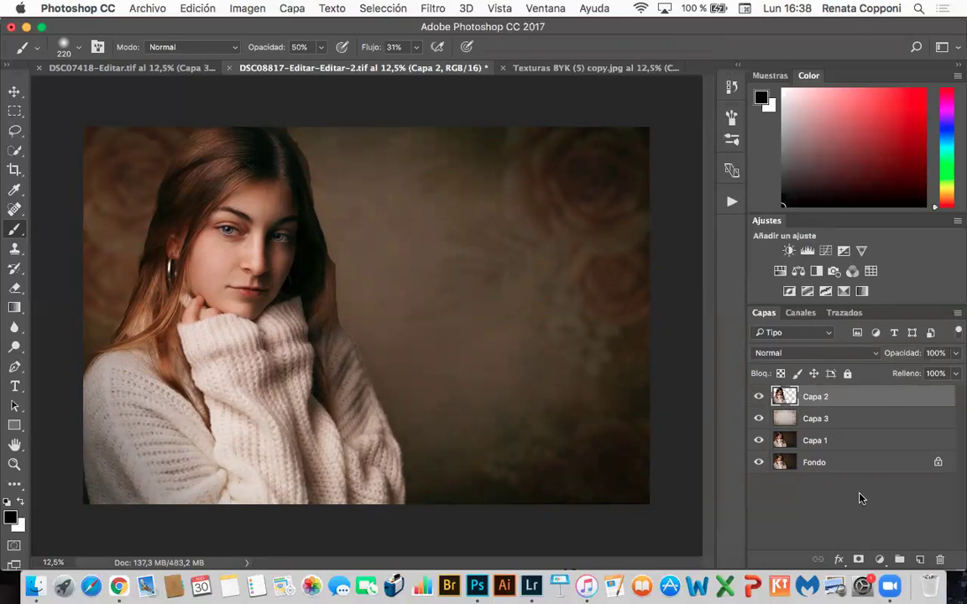
{"action": "left_click", "coordinate": [858, 560]}
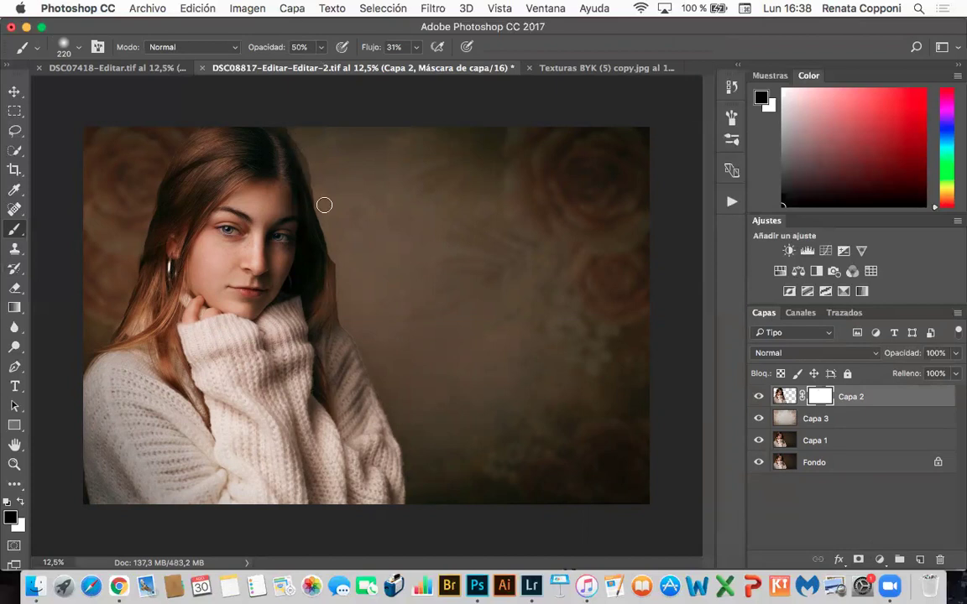
{"action": "left_click_drag", "start_coordinate": [331, 261], "coordinate": [345, 309]}
Reduce Capa 3's opacity to 29%, and paint black on Capa 2's mask along the outer edges of the sweater.
{"action": "left_click", "coordinate": [866, 419]}
{"action": "left_click", "coordinate": [955, 354]}
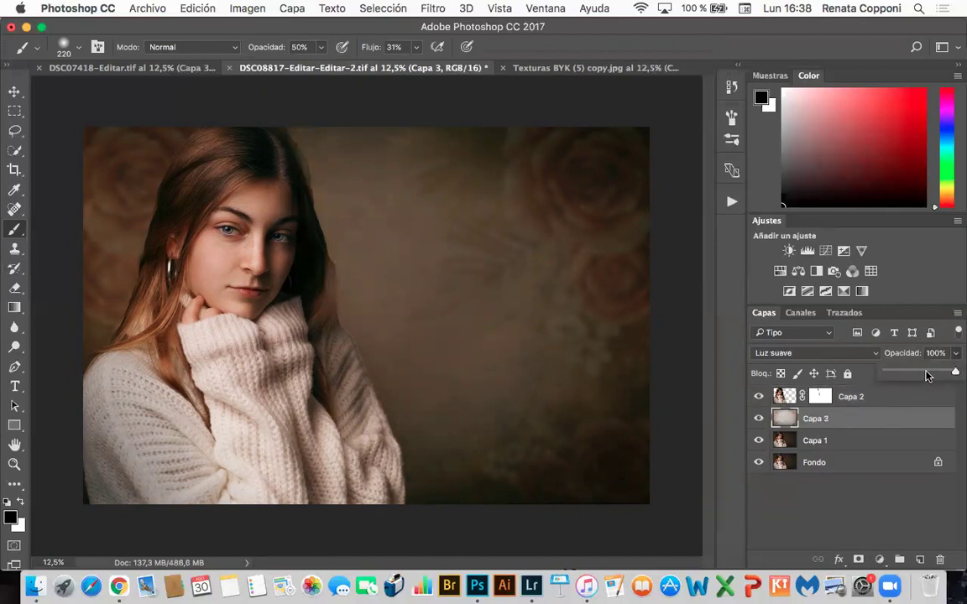
{"action": "left_click_drag", "start_coordinate": [913, 374], "coordinate": [891, 373]}
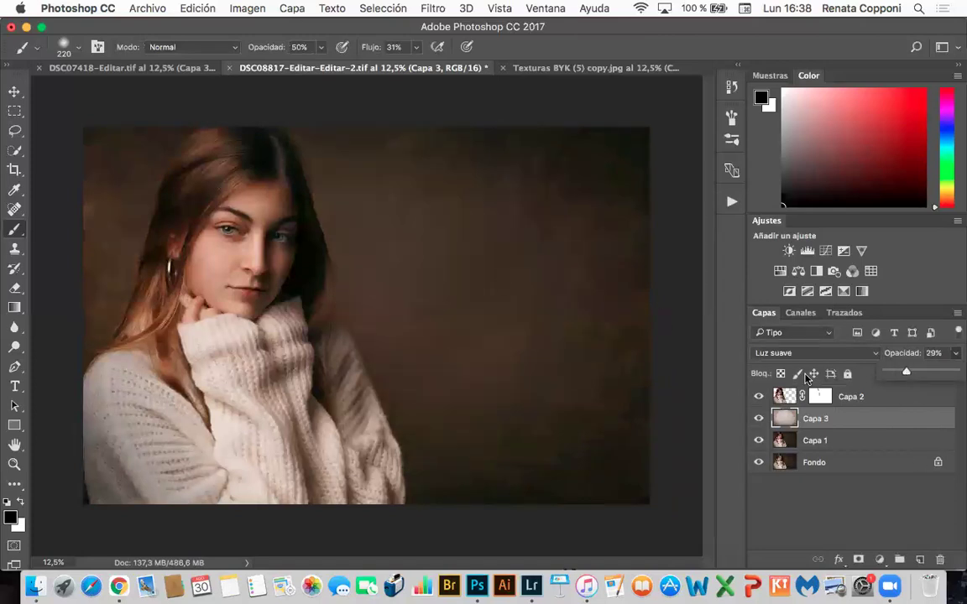
{"action": "left_click", "coordinate": [823, 396]}
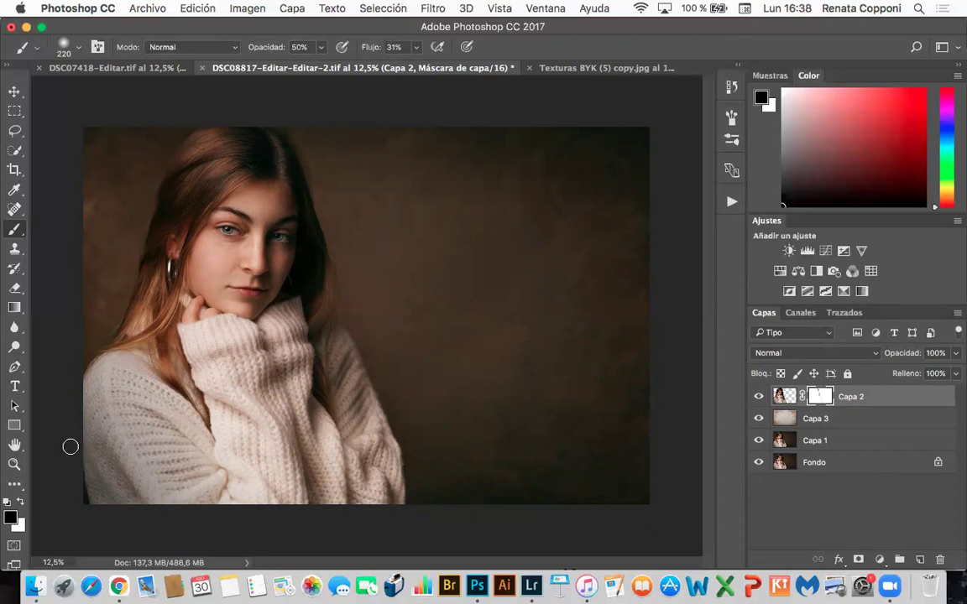
{"action": "mouse_move", "coordinate": [92, 486]}
{"action": "left_mouse_down"}
{"action": "mouse_move", "coordinate": [108, 337]}
{"action": "mouse_move", "coordinate": [131, 299]}
{"action": "mouse_move", "coordinate": [169, 160]}
{"action": "mouse_move", "coordinate": [188, 132]}
{"action": "mouse_move", "coordinate": [242, 127]}
{"action": "mouse_move", "coordinate": [301, 147]}
{"action": "mouse_move", "coordinate": [343, 282]}
{"action": "mouse_move", "coordinate": [344, 324]}
{"action": "mouse_move", "coordinate": [388, 405]}
{"action": "mouse_move", "coordinate": [408, 477]}
{"action": "left_mouse_up"}
Add a Curves adjustment layer directly above Capa 3.
{"action": "left_click", "coordinate": [780, 418]}
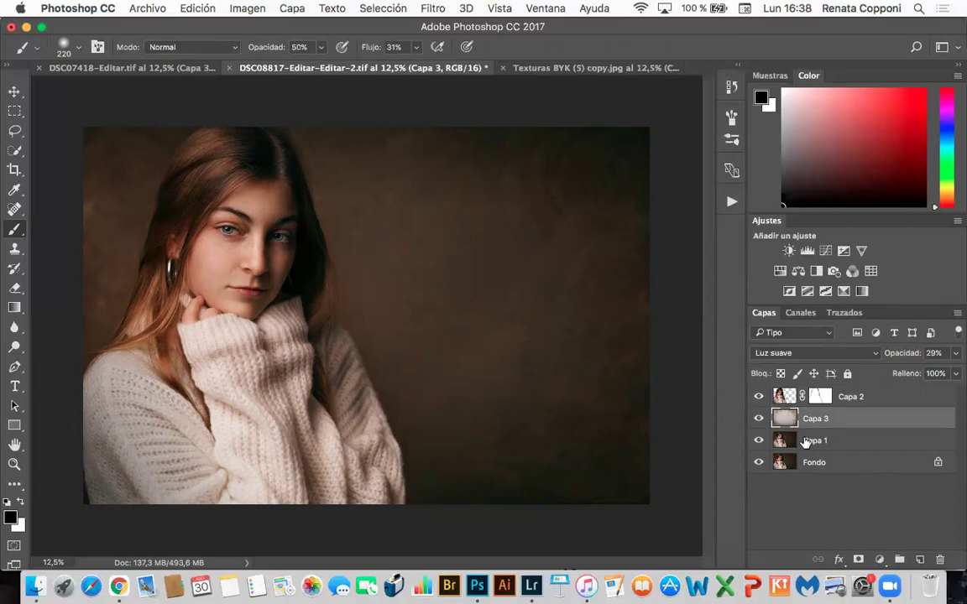
{"action": "left_click", "coordinate": [826, 252]}
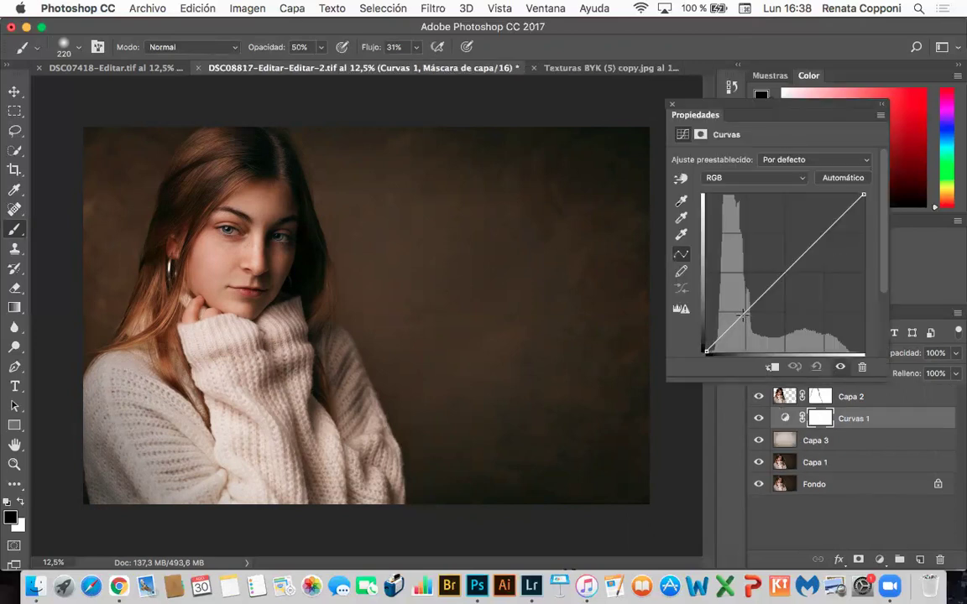
{"action": "left_click_drag", "start_coordinate": [743, 314], "coordinate": [746, 319]}
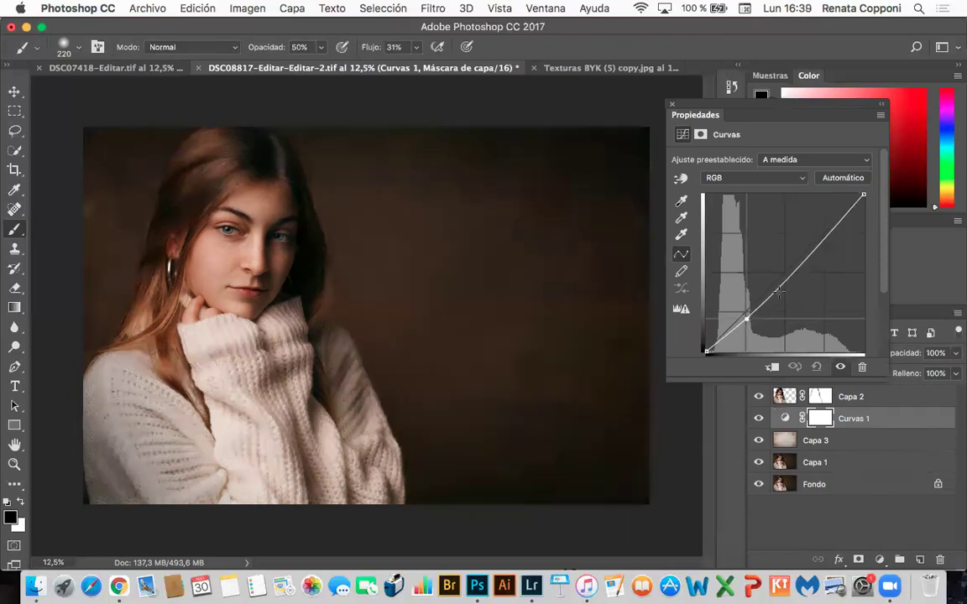
{"action": "left_click", "coordinate": [818, 248]}
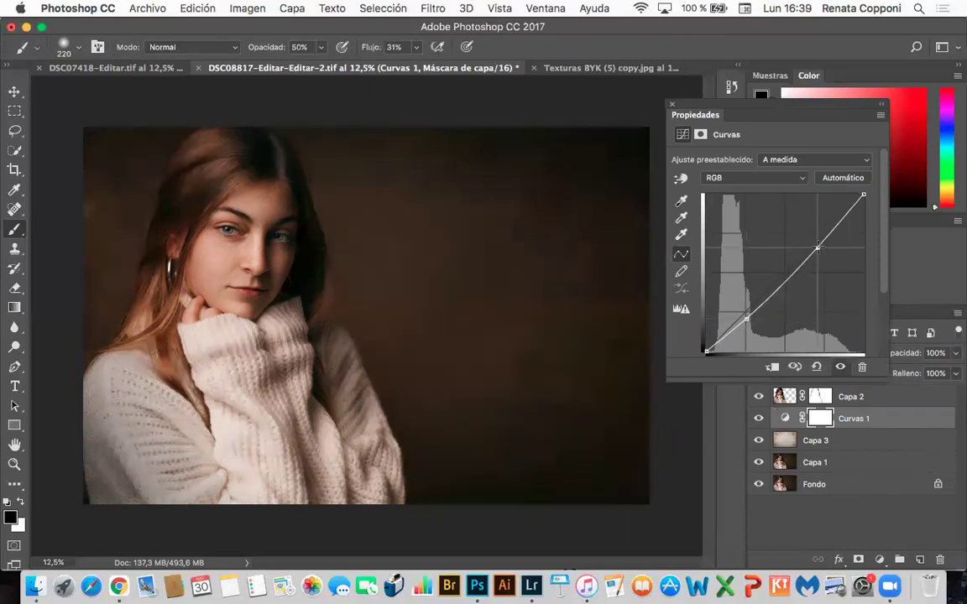
{"action": "left_click_drag", "start_coordinate": [746, 319], "coordinate": [701, 361]}
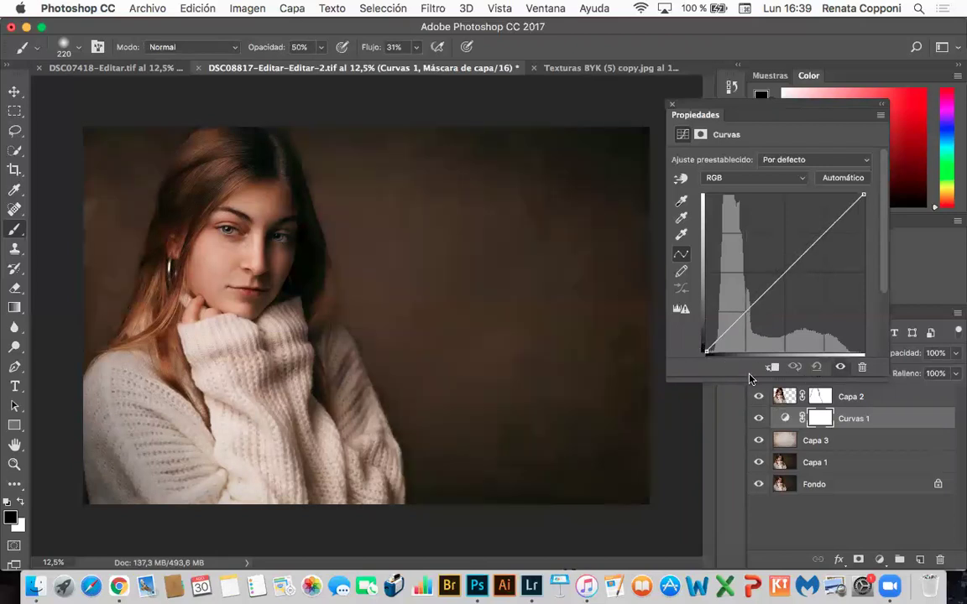
Clip the Curves adjustment to Capa 3, raise its black point slightly, anchor a highlight point and compare the image with and without it.
{"action": "left_click", "coordinate": [771, 368]}
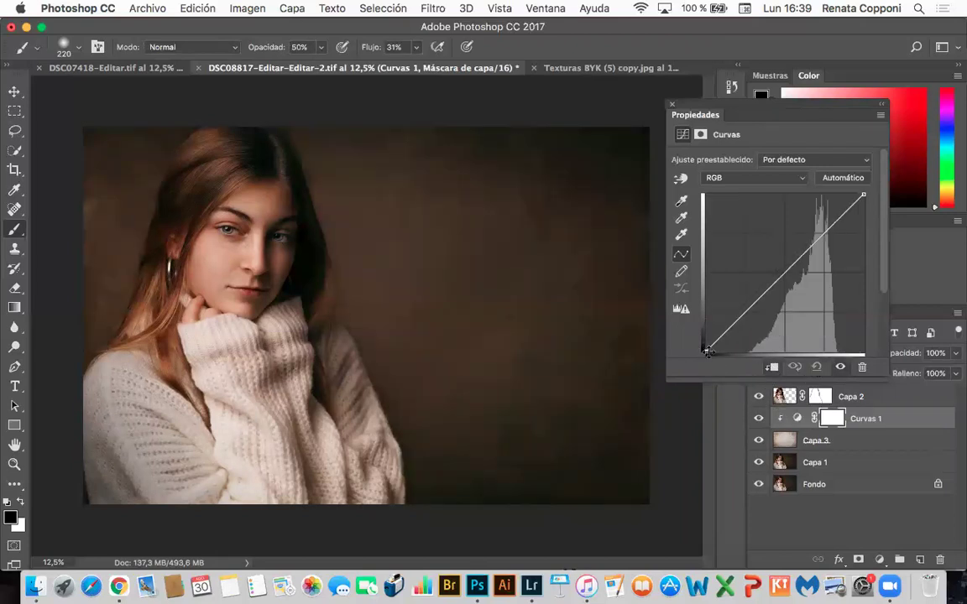
{"action": "mouse_move", "coordinate": [704, 350]}
{"action": "left_mouse_down"}
{"action": "mouse_move", "coordinate": [705, 330]}
{"action": "mouse_move", "coordinate": [704, 341]}
{"action": "left_mouse_up"}
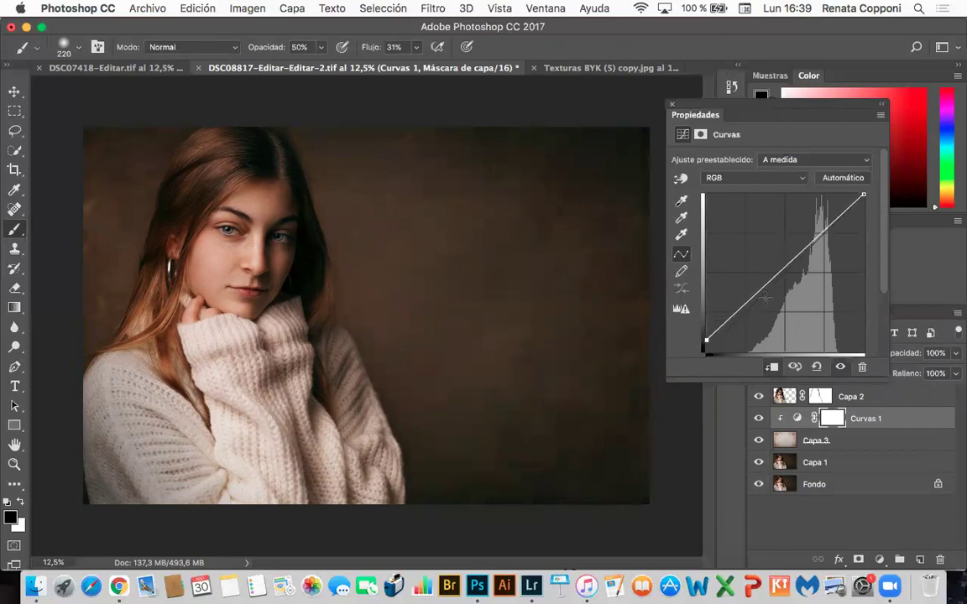
{"action": "left_click", "coordinate": [823, 238]}
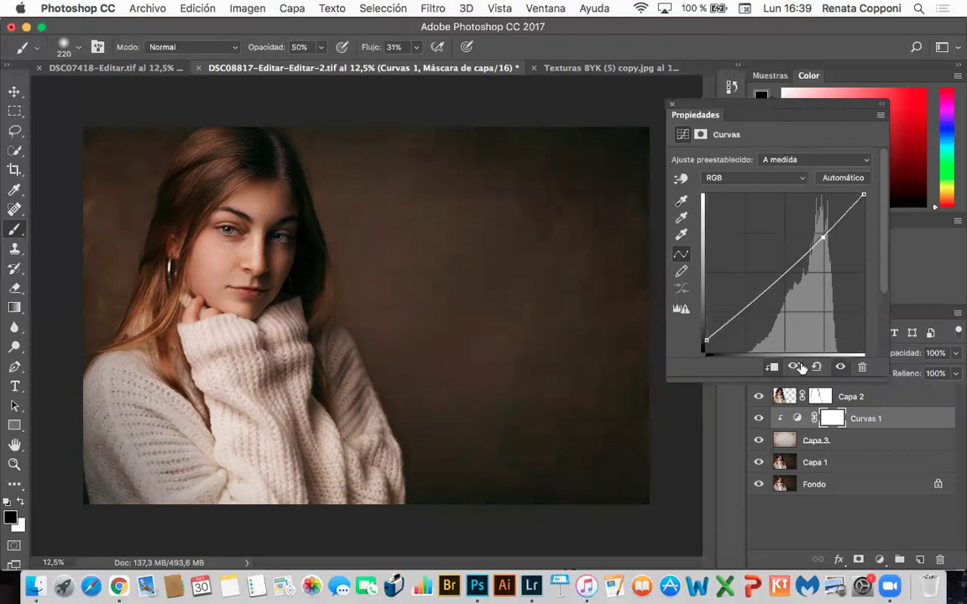
{"action": "left_click", "coordinate": [841, 368]}
{"action": "left_click", "coordinate": [843, 368]}
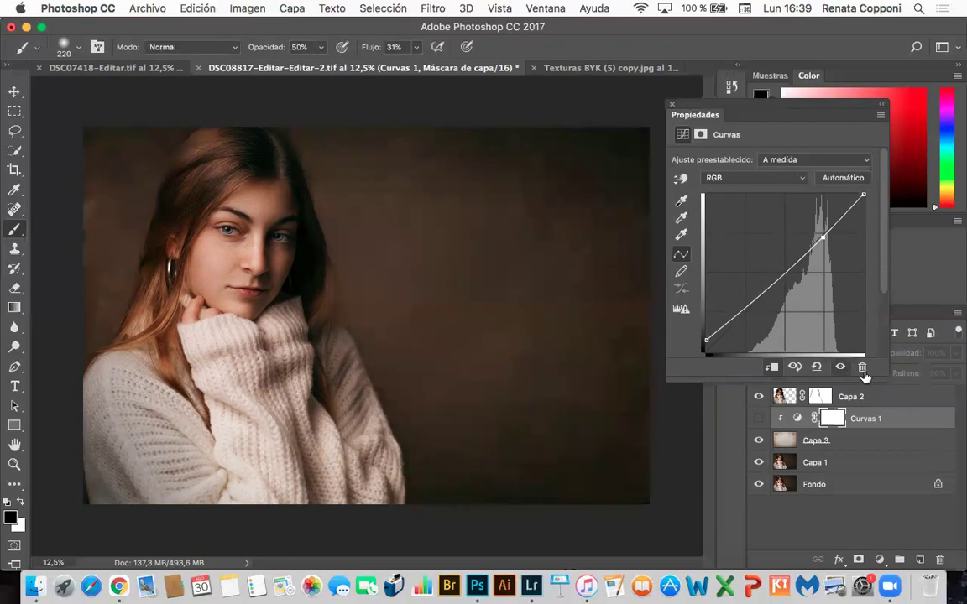
{"action": "left_click", "coordinate": [672, 103]}
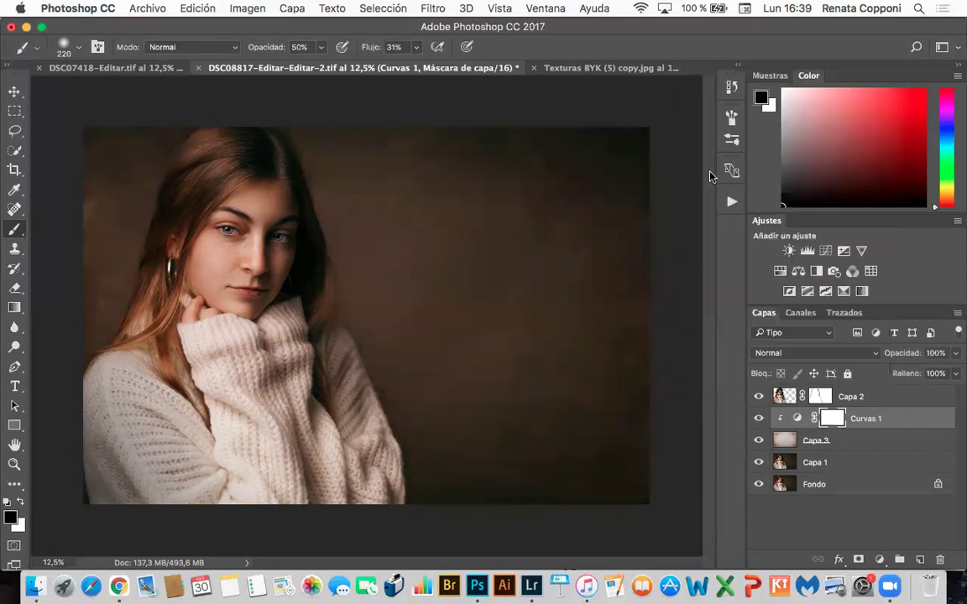
Add a Hue/Saturation adjustment clipped to Capa 3, set its hue to -16 and fine-tune its saturation and lightness.
{"action": "left_click", "coordinate": [779, 272]}
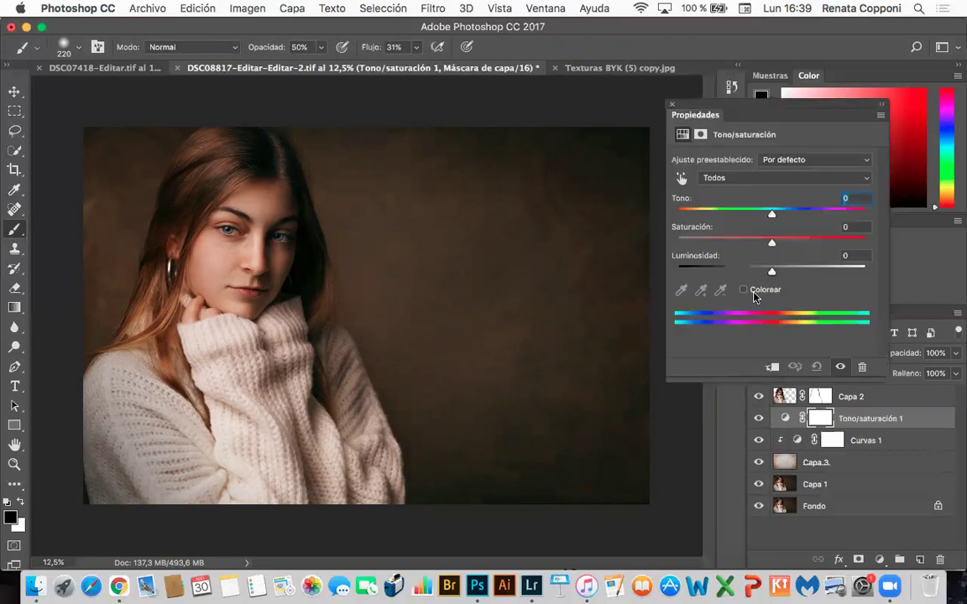
{"action": "left_click", "coordinate": [771, 368]}
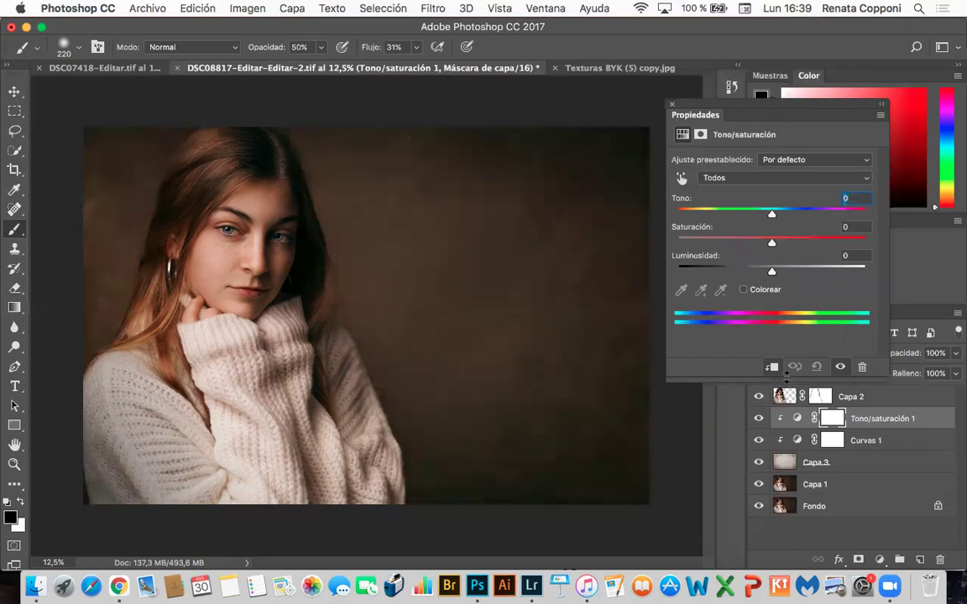
{"action": "mouse_move", "coordinate": [766, 213]}
{"action": "left_mouse_down"}
{"action": "mouse_move", "coordinate": [701, 210]}
{"action": "mouse_move", "coordinate": [816, 217]}
{"action": "mouse_move", "coordinate": [755, 214]}
{"action": "left_mouse_up"}
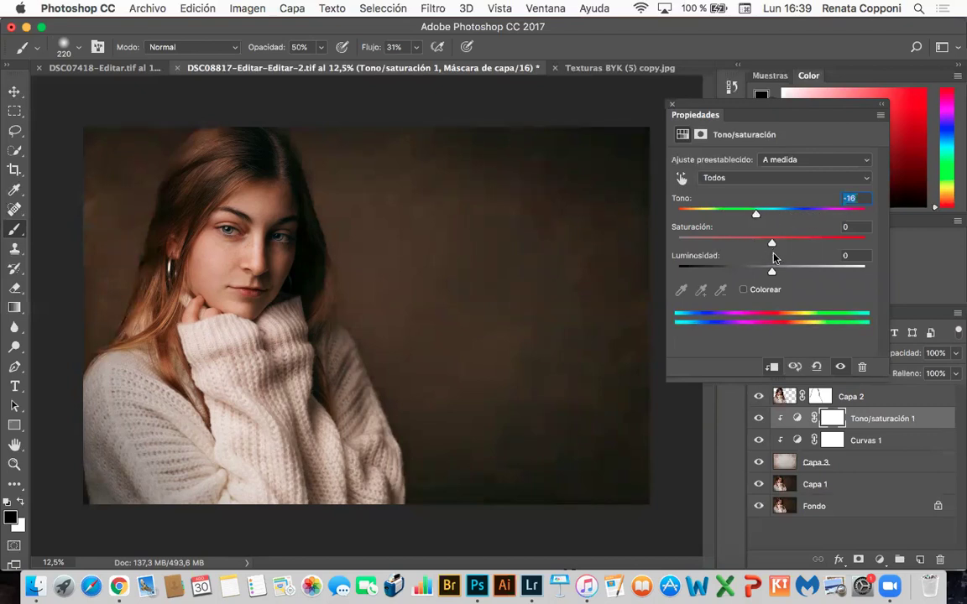
{"action": "left_click_drag", "start_coordinate": [771, 243], "coordinate": [761, 271]}
{"action": "left_click", "coordinate": [673, 104]}
Set the Hue/Saturation layer's opacity to 60% and compare the result with the original Fondo layer alone.
{"action": "left_click", "coordinate": [957, 354]}
{"action": "left_click_drag", "start_coordinate": [961, 371], "coordinate": [928, 371]}
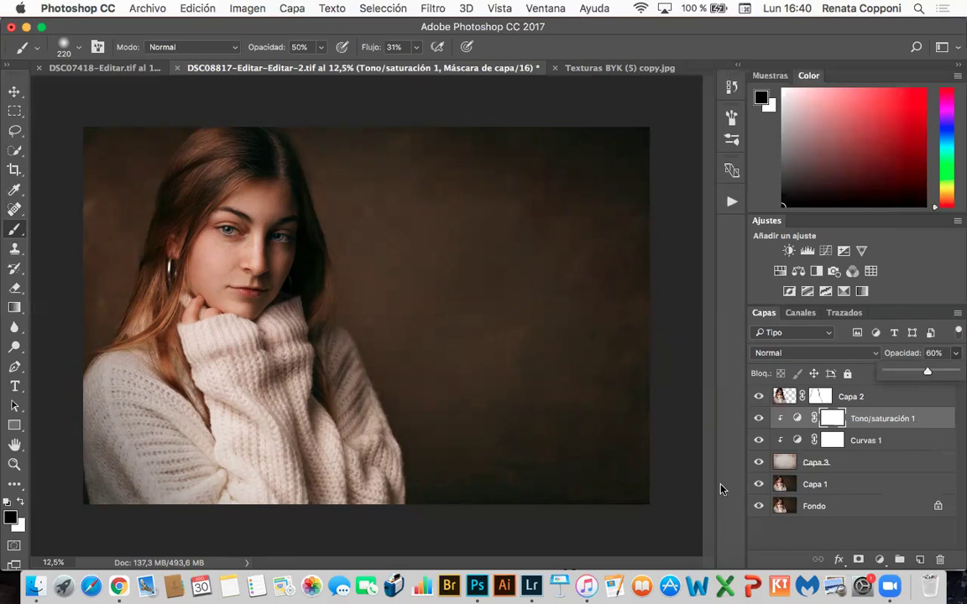
{"action": "left_click", "coordinate": [760, 507], "text": "alt"}
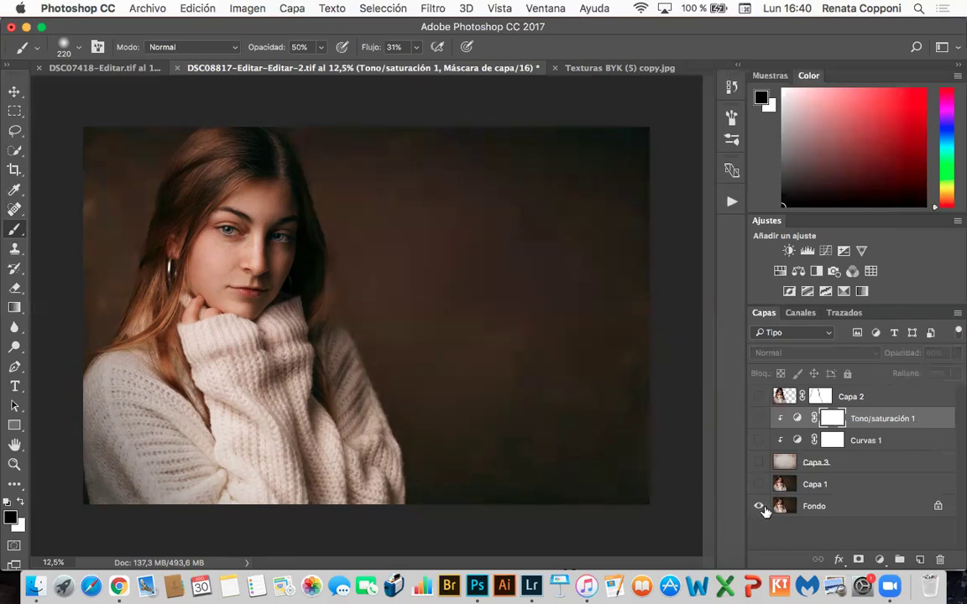
{"action": "left_click", "coordinate": [760, 507], "text": "alt"}
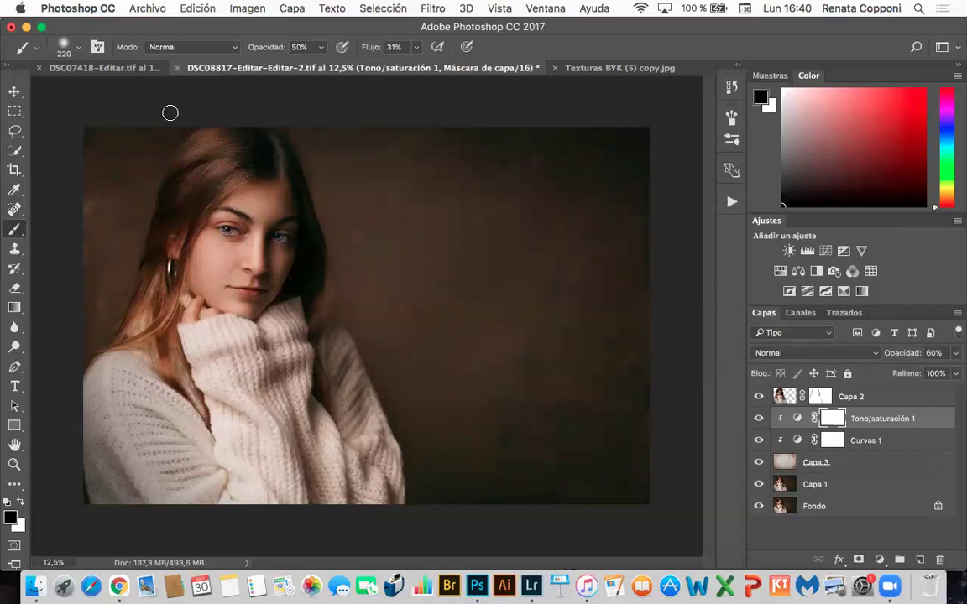
In DSC07418-Editar.tif, add a Curves adjustment clipped to Capa 3 with a slight S-curve that darkens shadows and lifts highlights.
{"action": "left_click", "coordinate": [96, 71]}
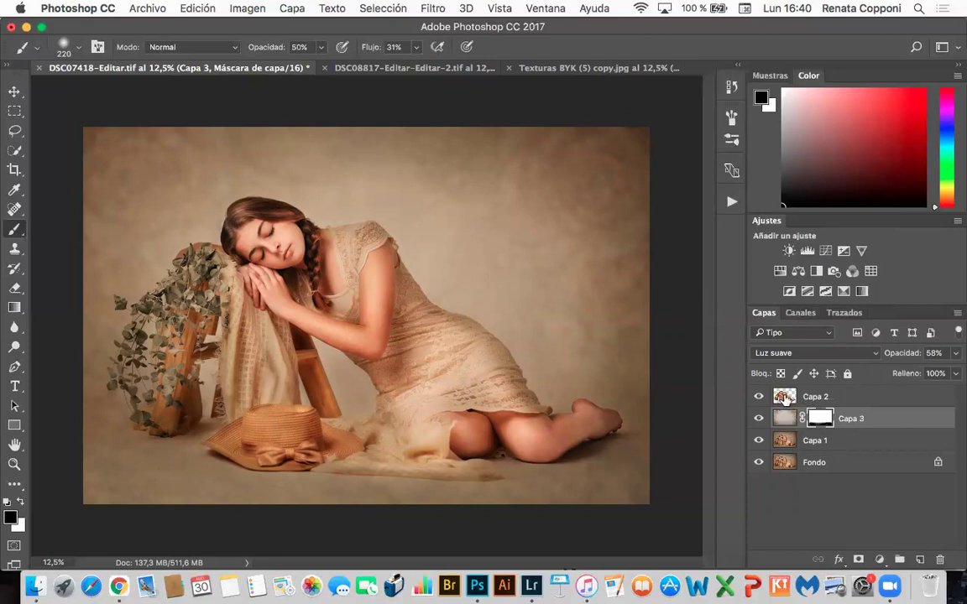
{"action": "left_click", "coordinate": [826, 252]}
{"action": "left_click", "coordinate": [771, 367]}
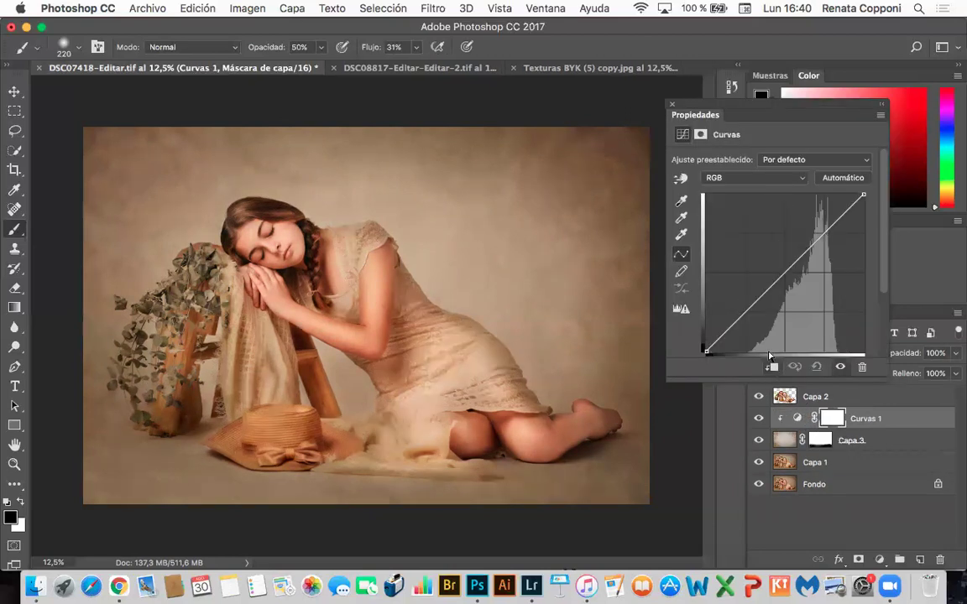
{"action": "left_click_drag", "start_coordinate": [743, 315], "coordinate": [746, 318]}
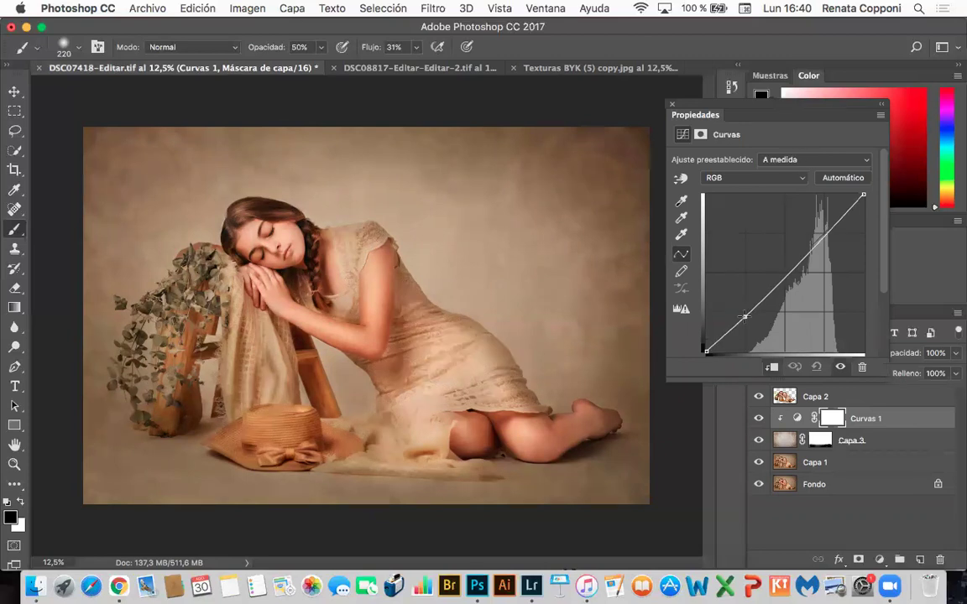
{"action": "left_click_drag", "start_coordinate": [819, 248], "coordinate": [809, 235]}
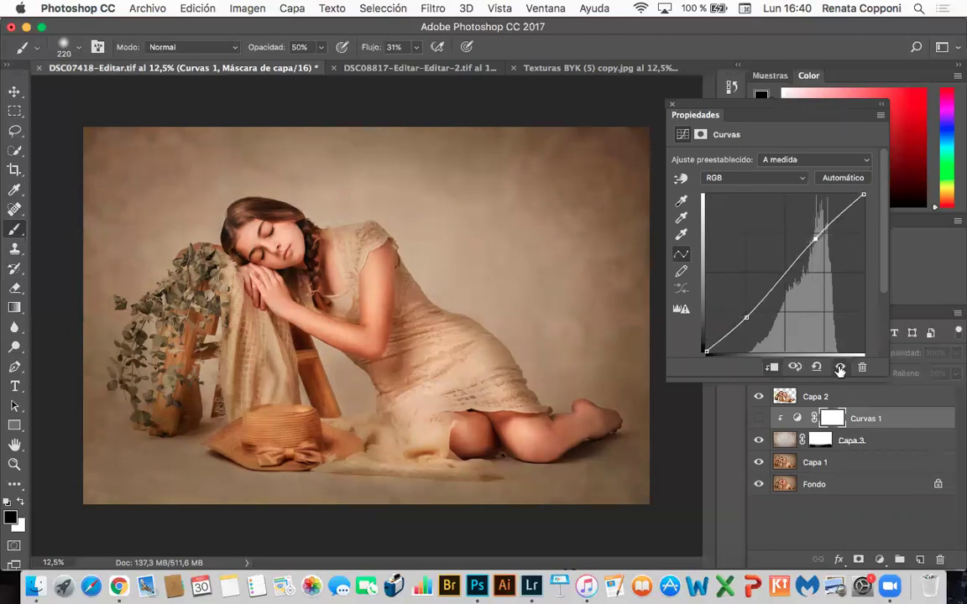
{"action": "left_click", "coordinate": [671, 105]}
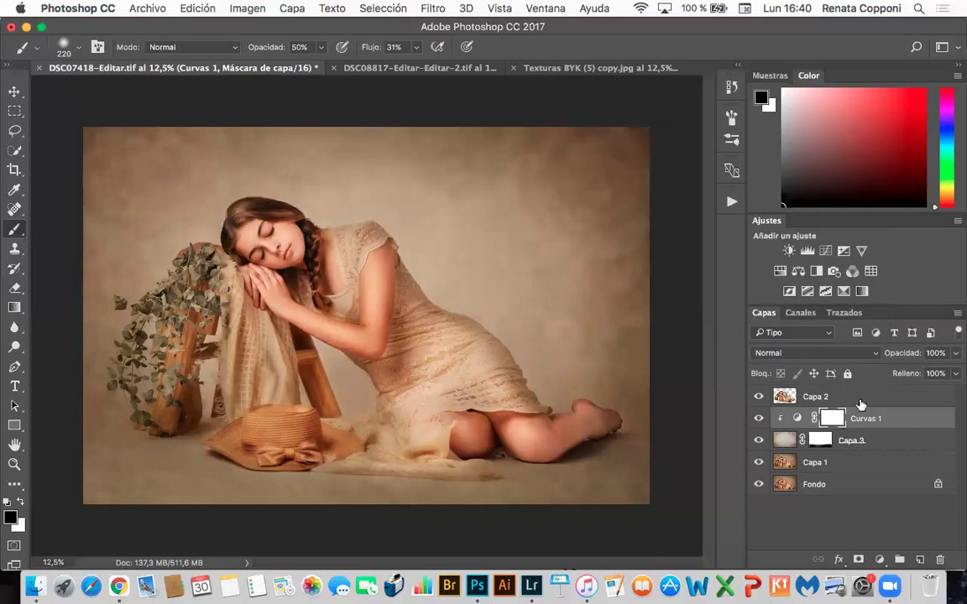
Add a Hue/Saturation adjustment clipped to Capa 3 with hue +12 and saturation +9.
{"action": "left_click", "coordinate": [779, 270]}
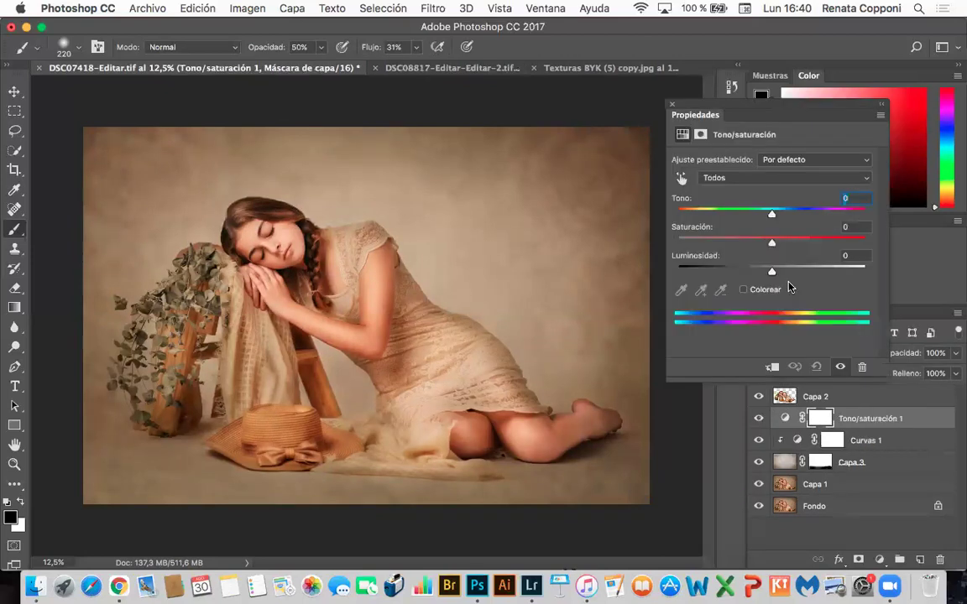
{"action": "left_click", "coordinate": [771, 366]}
{"action": "left_click_drag", "start_coordinate": [770, 216], "coordinate": [798, 212]}
{"action": "left_click_drag", "start_coordinate": [801, 212], "coordinate": [781, 243]}
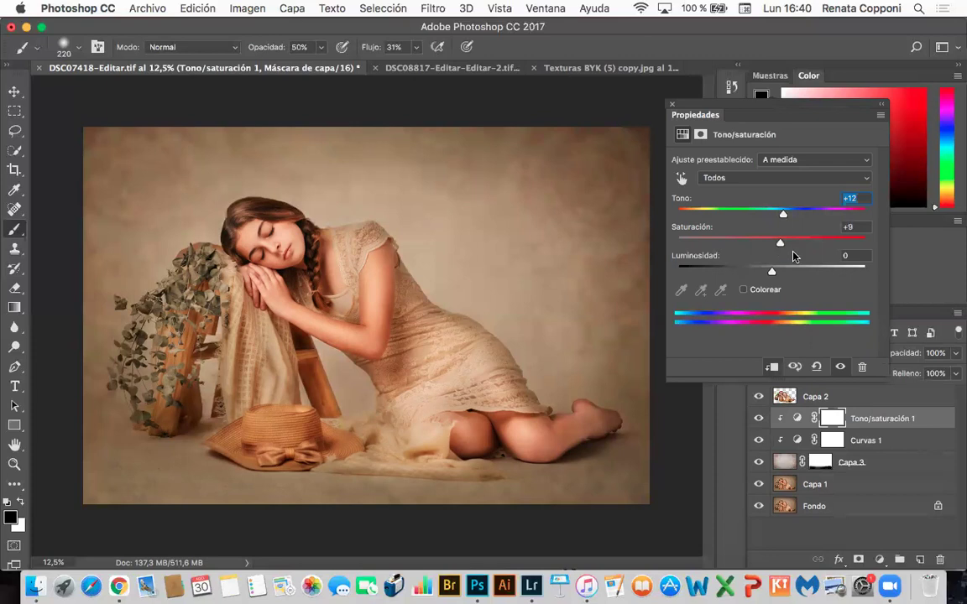
{"action": "left_click", "coordinate": [671, 107]}
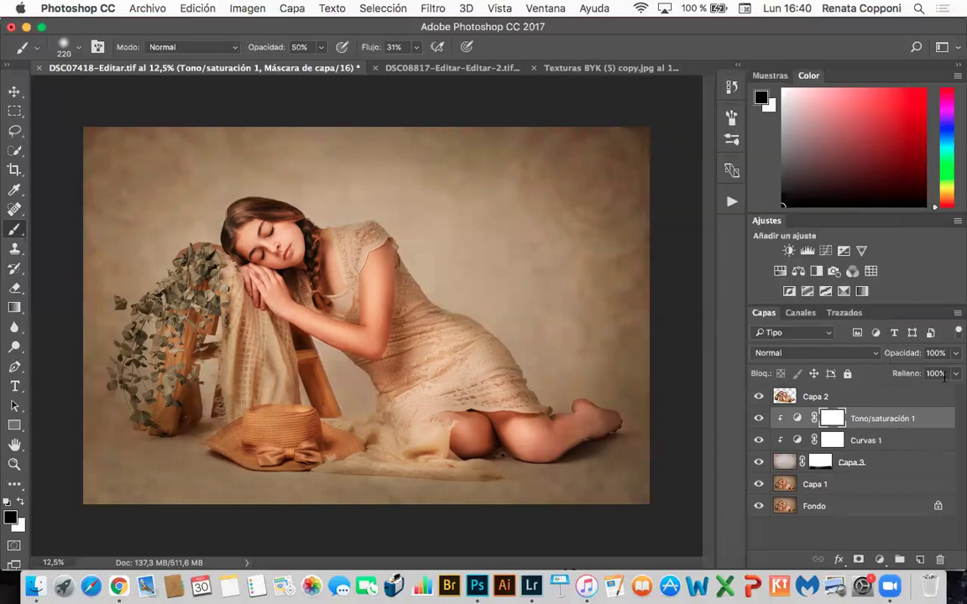